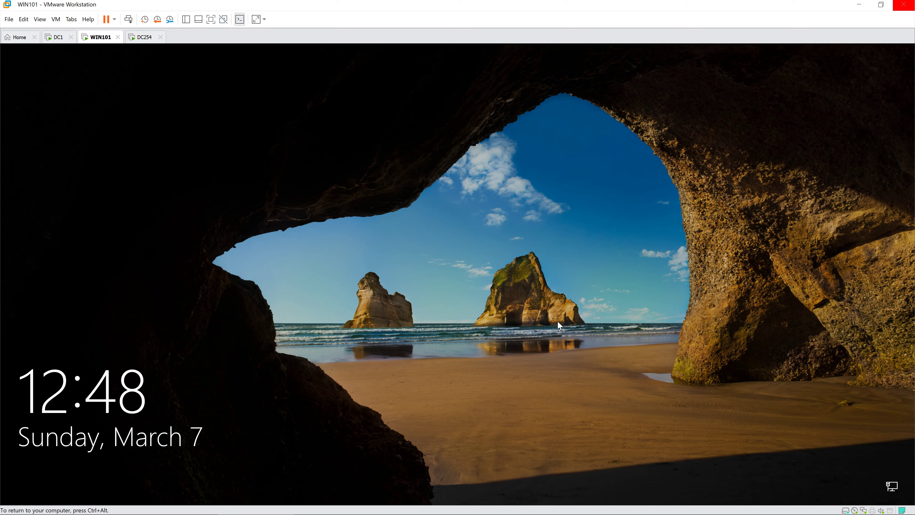
Step: Sign in to the WIN101 client with the account password
{"action": "left_click", "coordinate": [546, 329]}
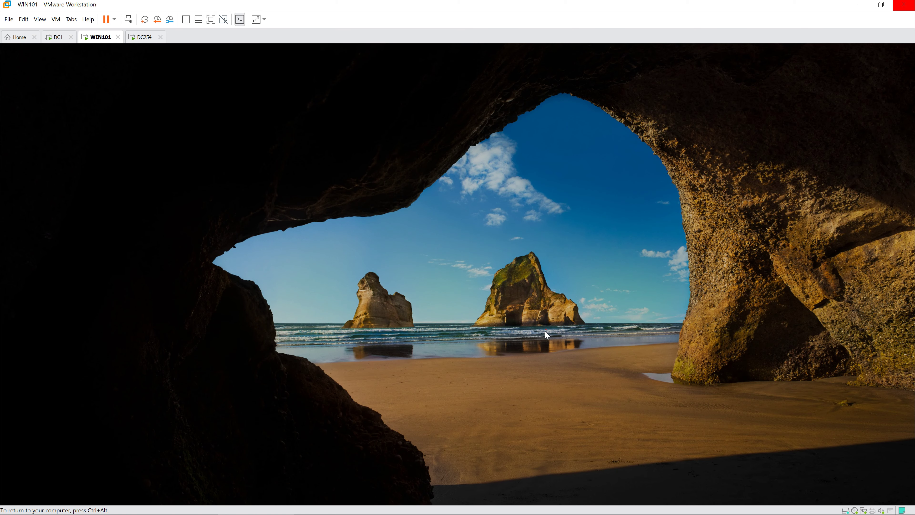
{"action": "type", "text": "P"}
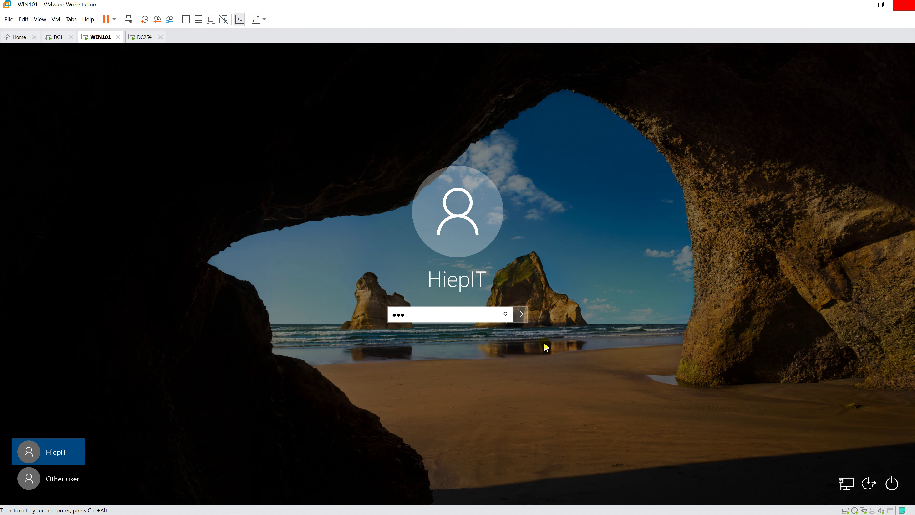
{"action": "type", "text": "@ssw0"}
{"action": "key", "text": "Return"}
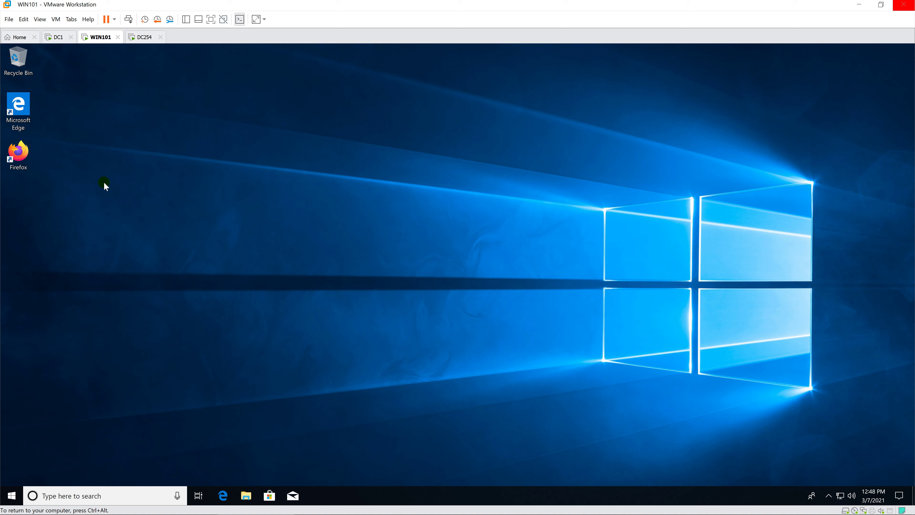
Step: Launch Firefox, decline the default-browser prompt, and confirm it opens only a new tab
{"action": "left_click", "coordinate": [27, 157]}
{"action": "double_click", "coordinate": [27, 157]}
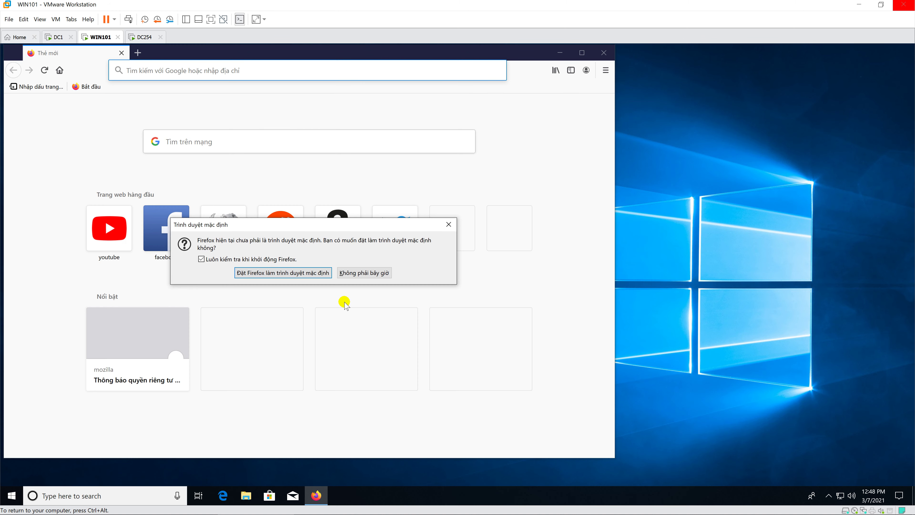
{"action": "left_click", "coordinate": [349, 275]}
{"action": "left_click", "coordinate": [582, 53]}
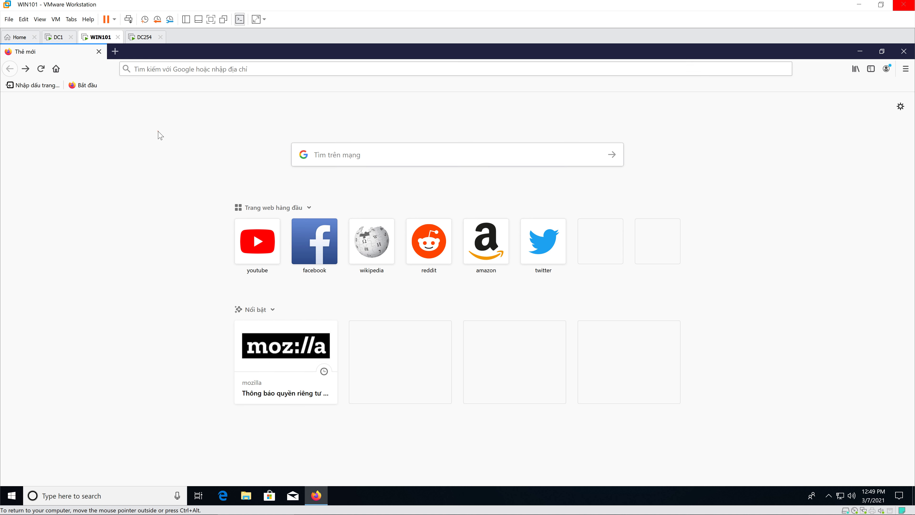
{"action": "left_click", "coordinate": [548, 245]}
{"action": "left_click", "coordinate": [904, 51]}
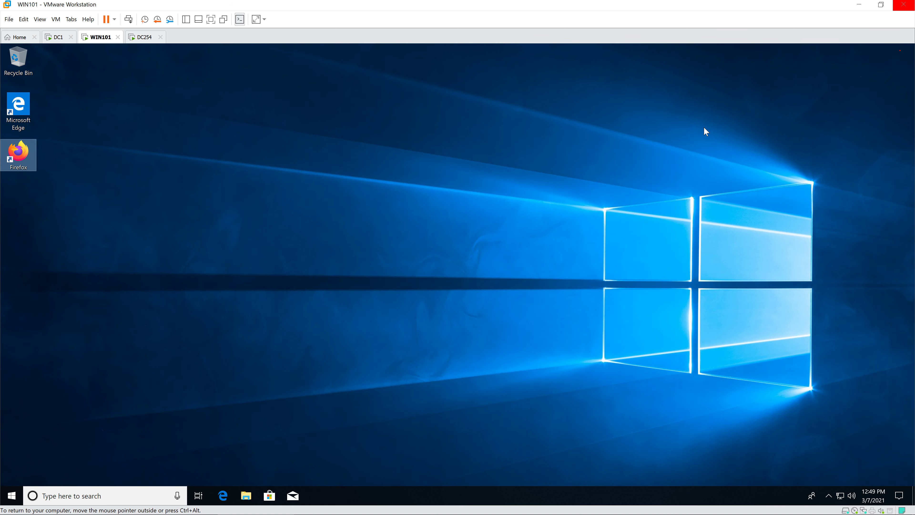
Step: Relaunch Firefox to recheck its start page, close it, and switch to the DC1 machine
{"action": "double_click", "coordinate": [28, 151]}
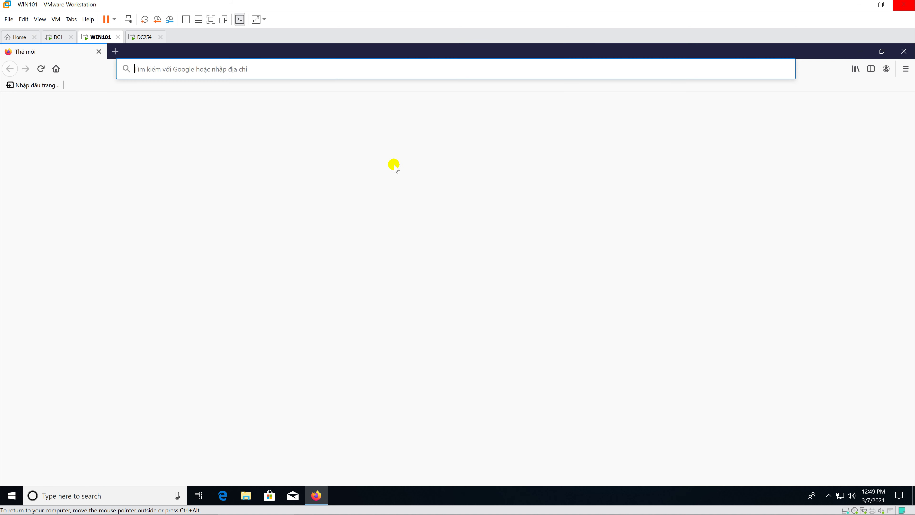
{"action": "left_click", "coordinate": [512, 285]}
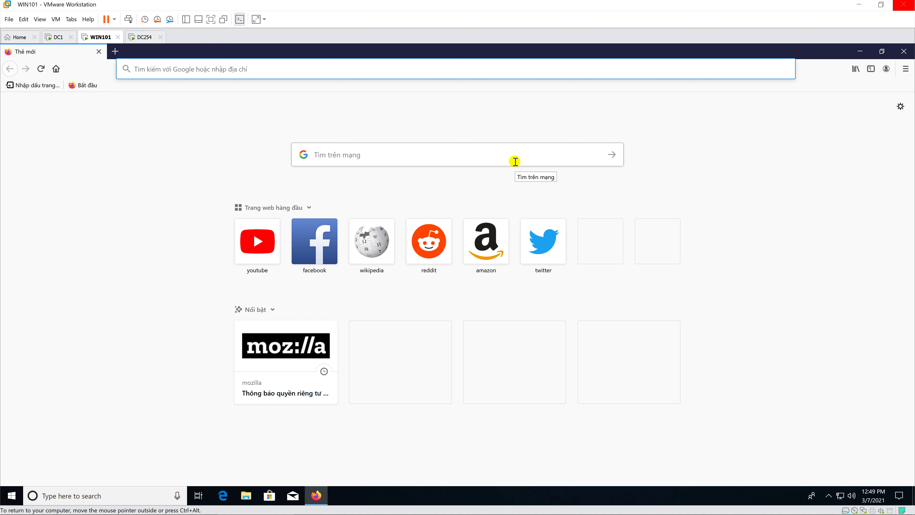
{"action": "left_click", "coordinate": [904, 51]}
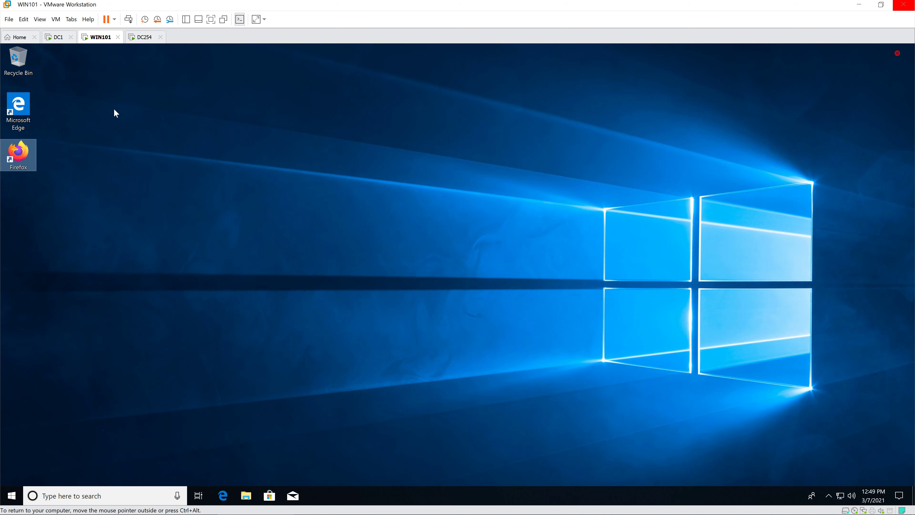
{"action": "left_click", "coordinate": [57, 37]}
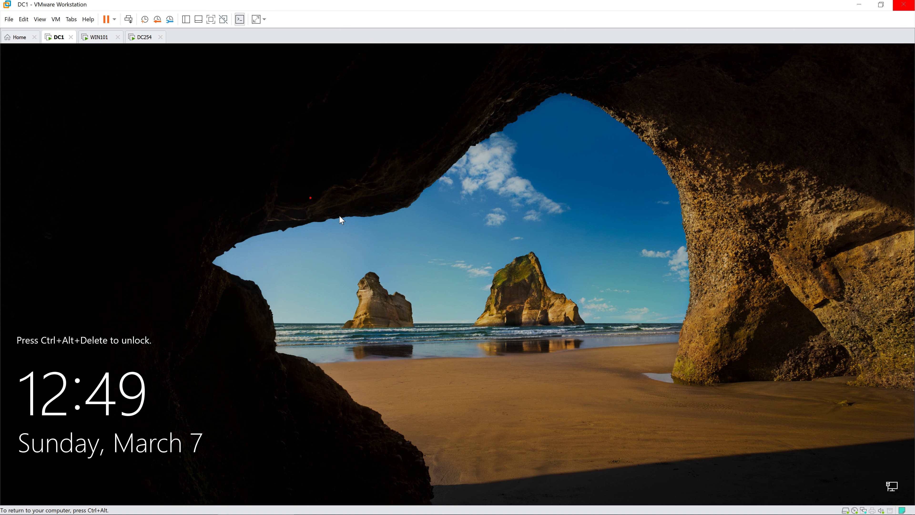
Step: Sign in to DC1 with the administrator password via Ctrl+Alt+Del, then close Server Manager
{"action": "key", "text": "ctrl+alt+Insert"}
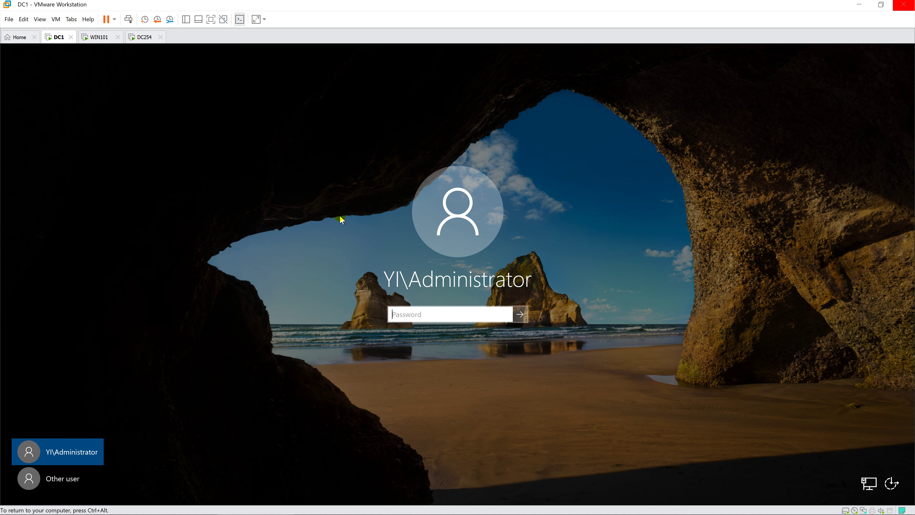
{"action": "type", "text": "Pa"}
{"action": "key", "text": "Return"}
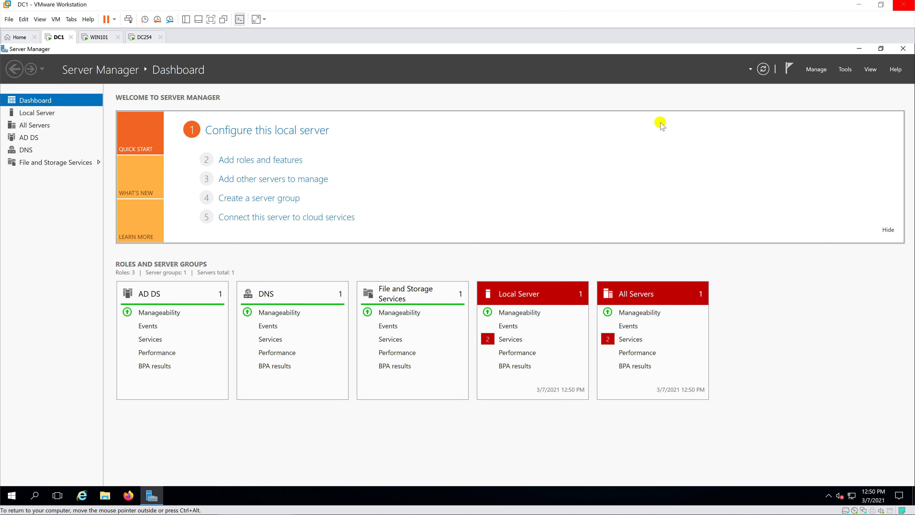
{"action": "left_click", "coordinate": [903, 49]}
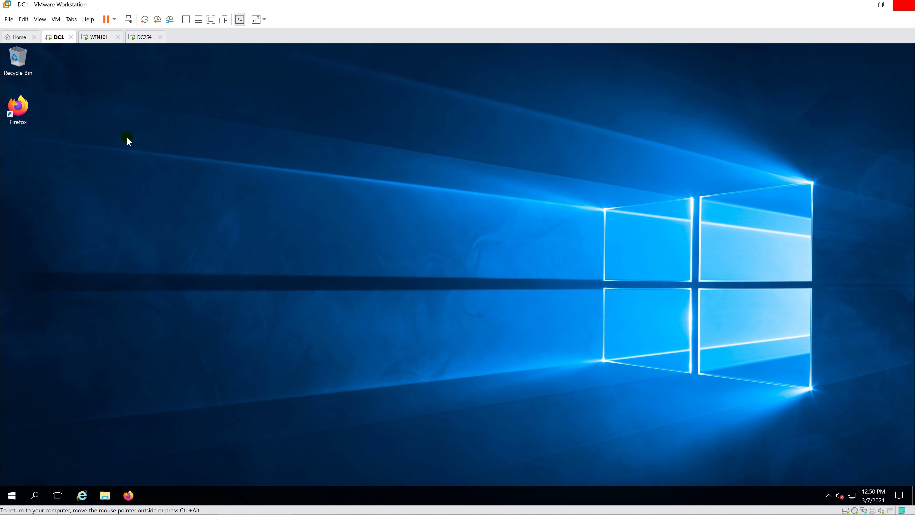
Step: Launch Firefox on DC1, declining the default-browser prompt and maximizing the window
{"action": "double_click", "coordinate": [33, 108]}
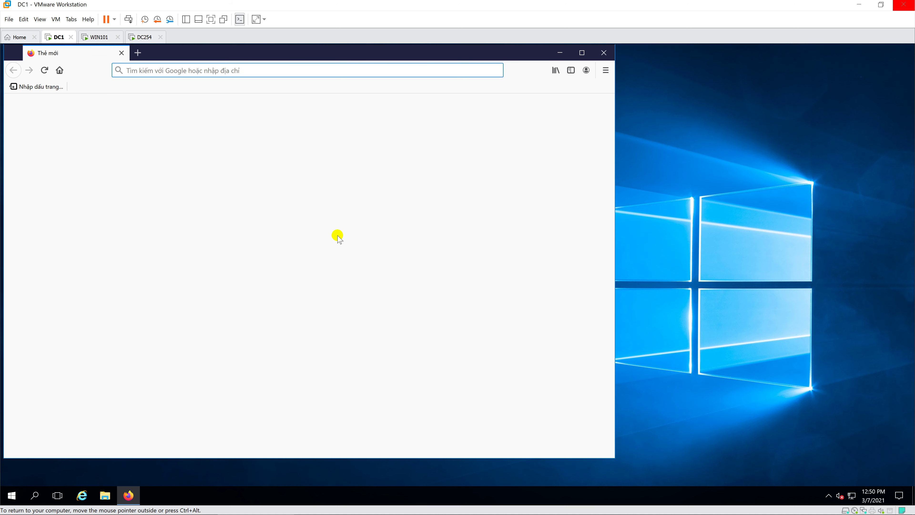
{"action": "left_click", "coordinate": [362, 272]}
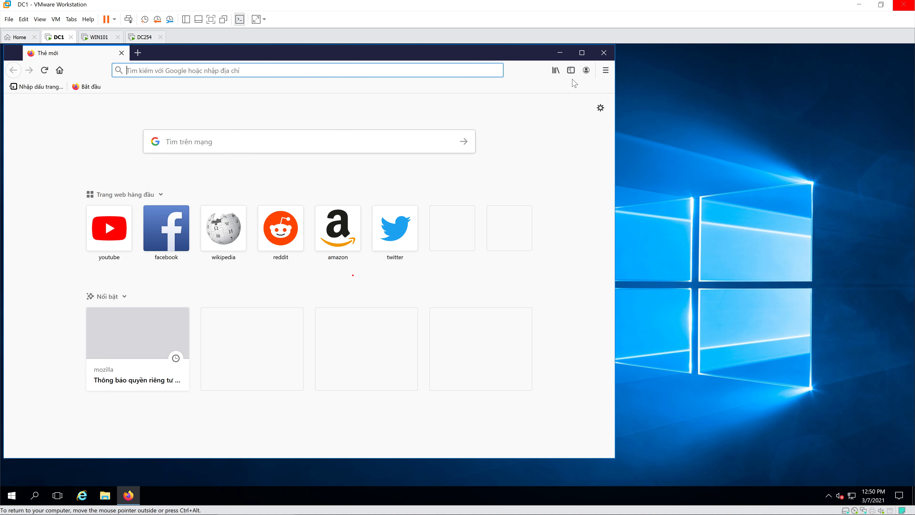
{"action": "left_click", "coordinate": [581, 54]}
Step: Go to google.com and search for 'download policy templates for firefox'
{"action": "type", "text": "googk"}
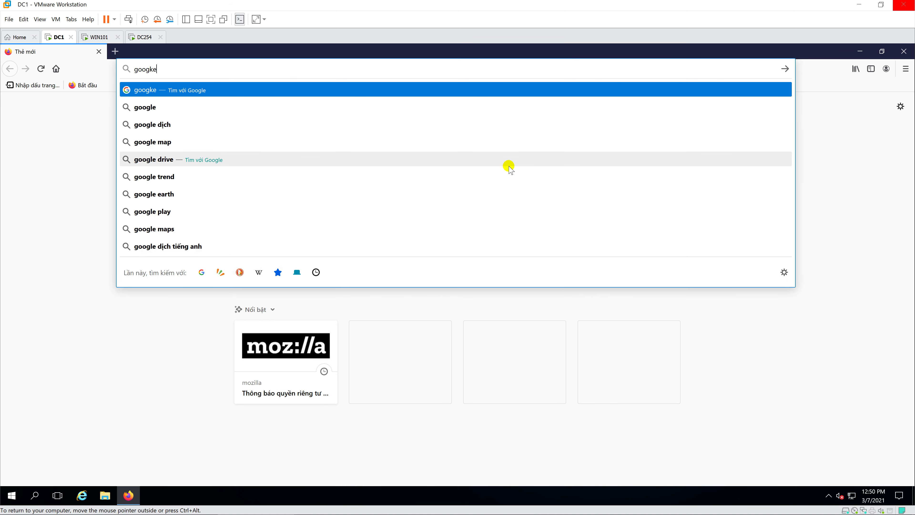
{"action": "key", "text": "BackSpace"}
{"action": "type", "text": "le.com"}
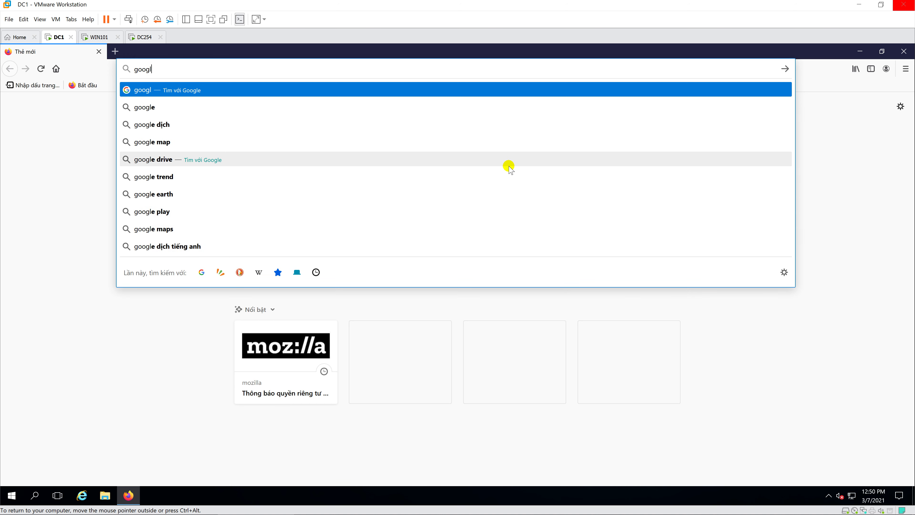
{"action": "key", "text": "Return"}
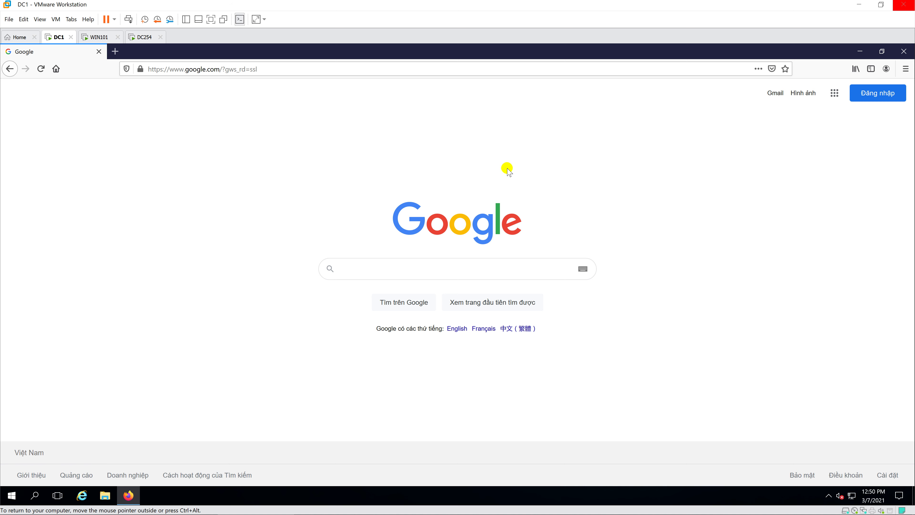
{"action": "type", "text": "downl"}
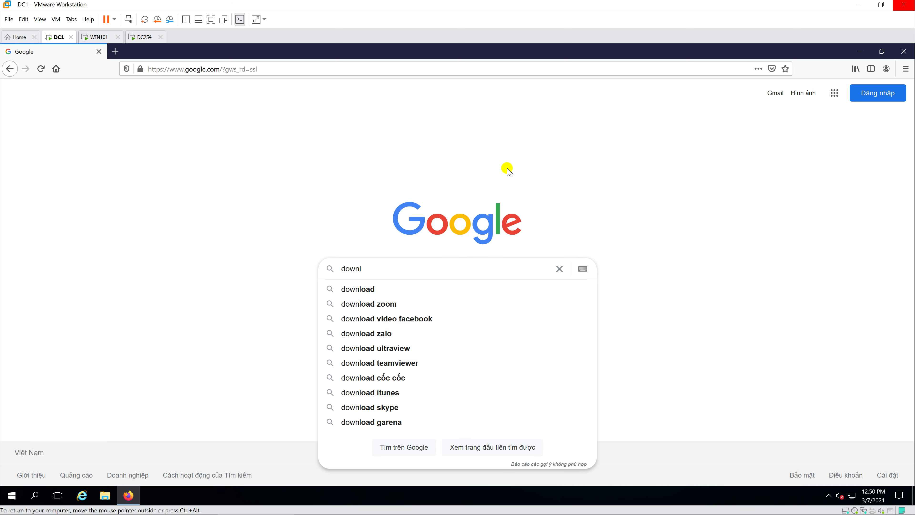
{"action": "type", "text": "oad"}
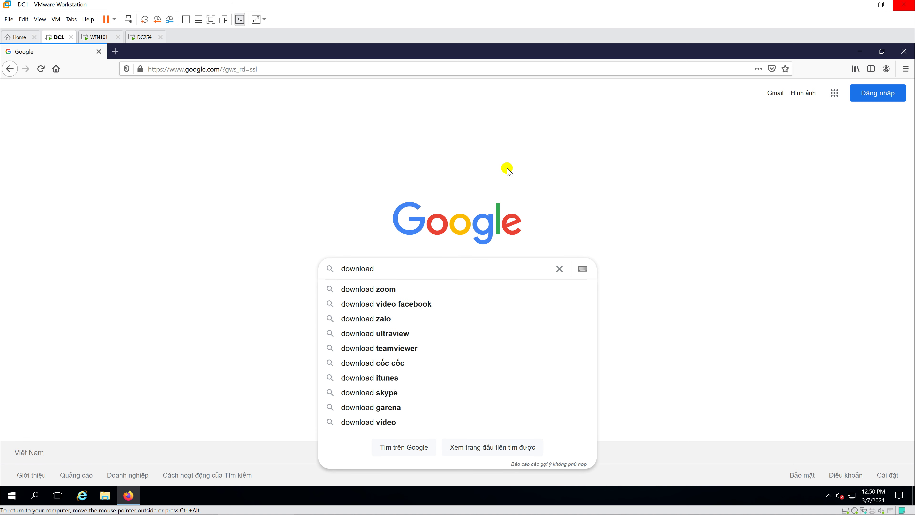
{"action": "type", "text": " policy "}
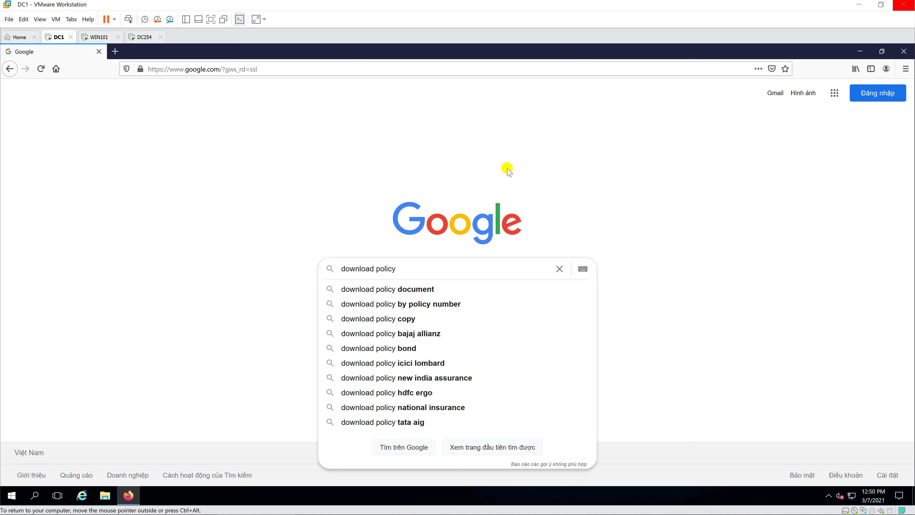
{"action": "type", "text": "tem"}
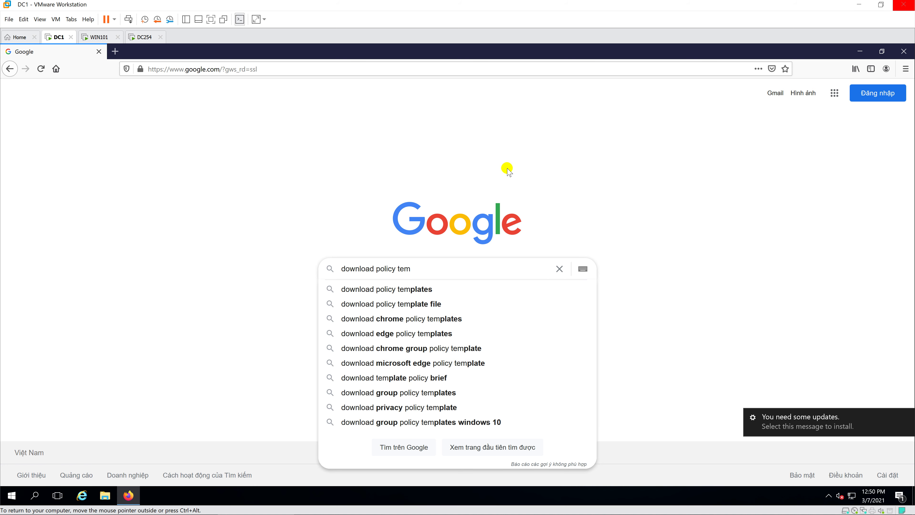
{"action": "type", "text": "plates"}
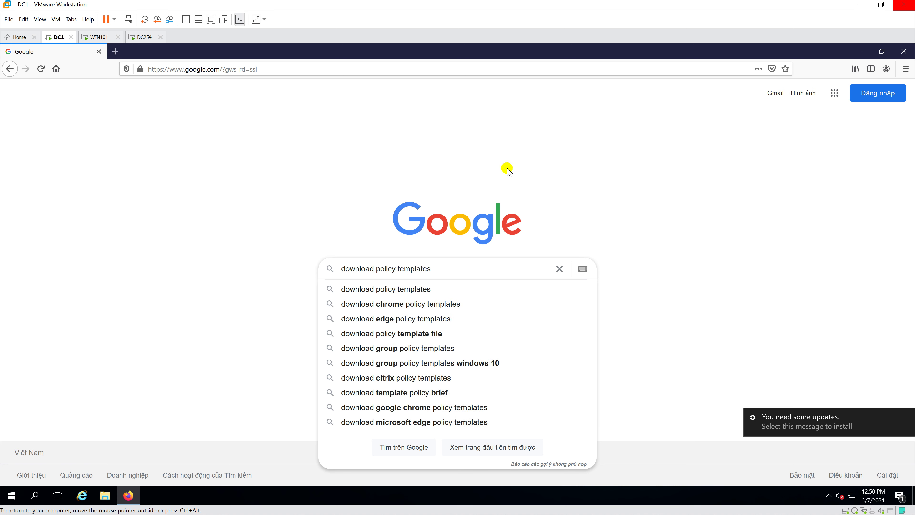
{"action": "type", "text": " for"}
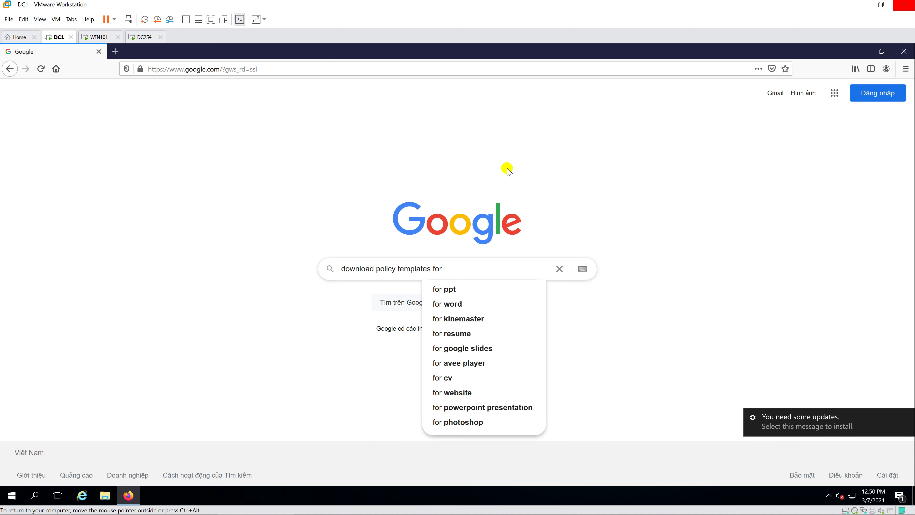
{"action": "type", "text": " firefox"}
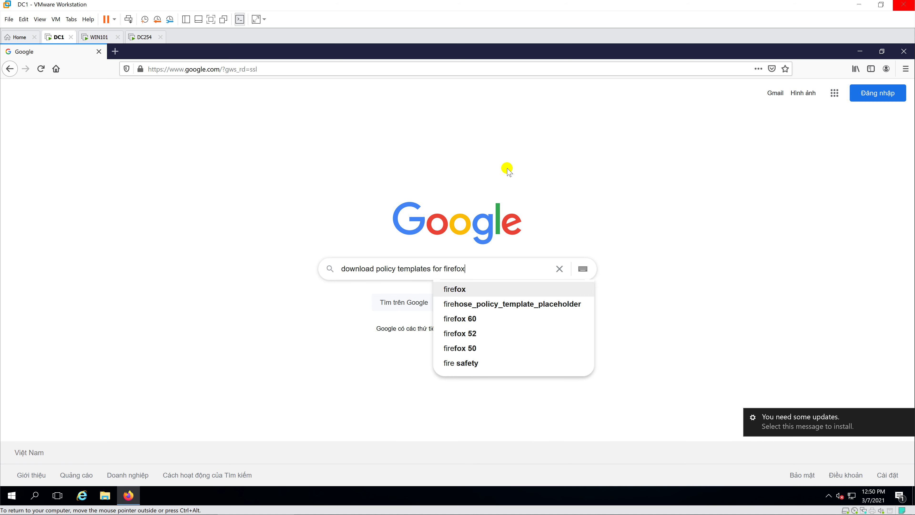
{"action": "key", "text": "Return"}
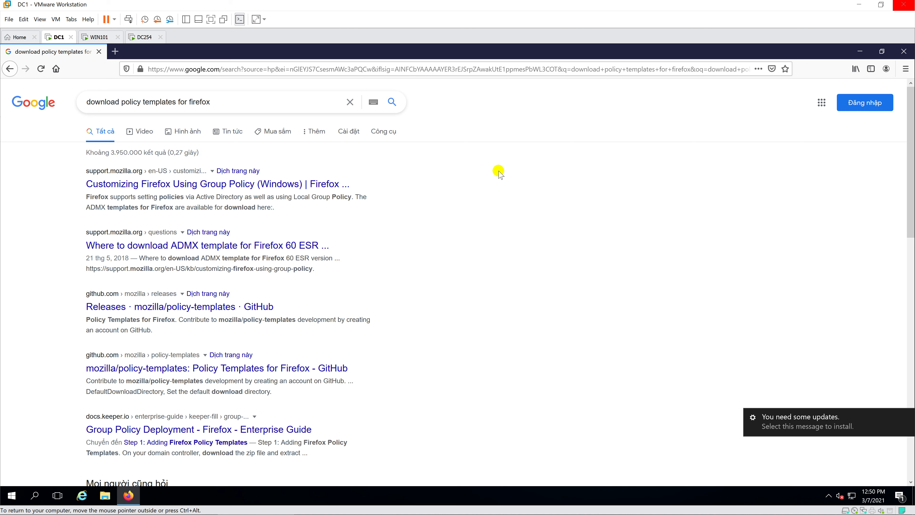
Step: Follow Mozilla's Group Policy article to the GitHub policy-templates releases page
{"action": "left_click", "coordinate": [213, 187]}
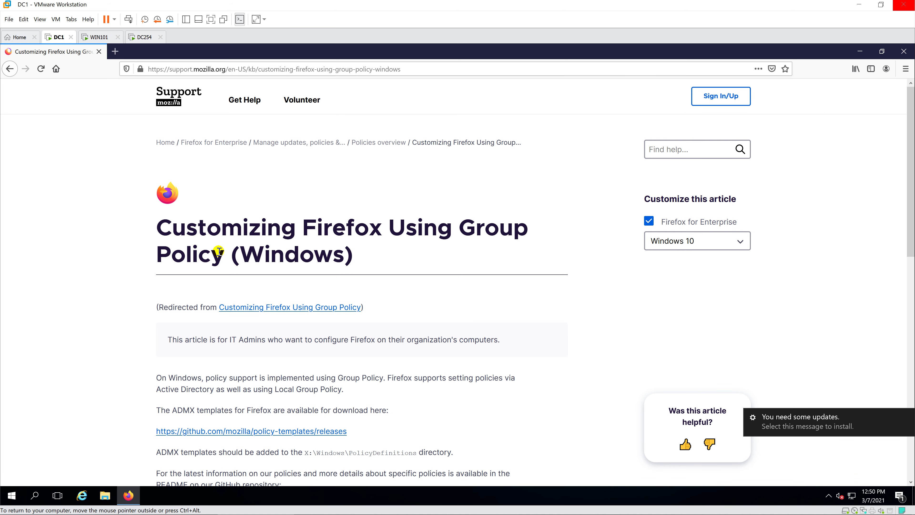
{"action": "scroll", "coordinate": [220, 250], "scroll_direction": "down", "scroll_amount": 3}
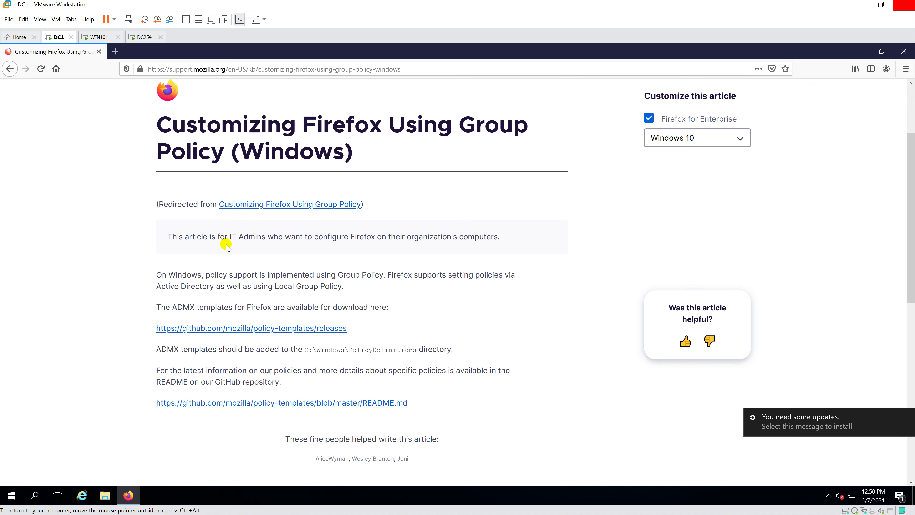
{"action": "left_click", "coordinate": [269, 329]}
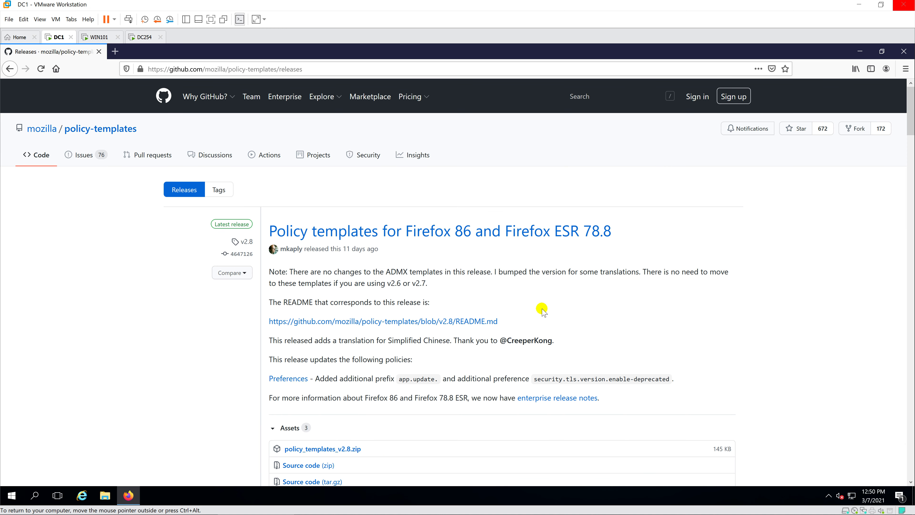
Step: Save policy_templates_v2.8.zip from the release Assets, then close Firefox
{"action": "scroll", "coordinate": [541, 307], "scroll_direction": "down", "scroll_amount": 3}
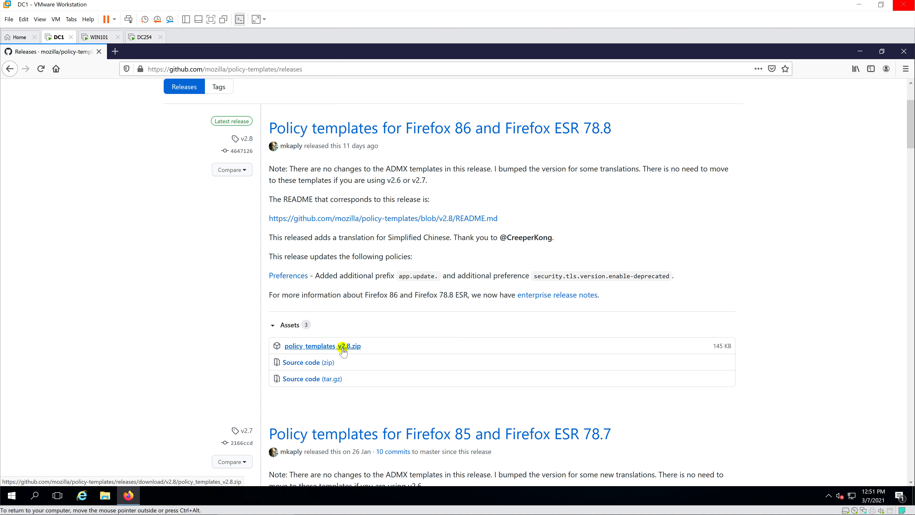
{"action": "left_click", "coordinate": [343, 350]}
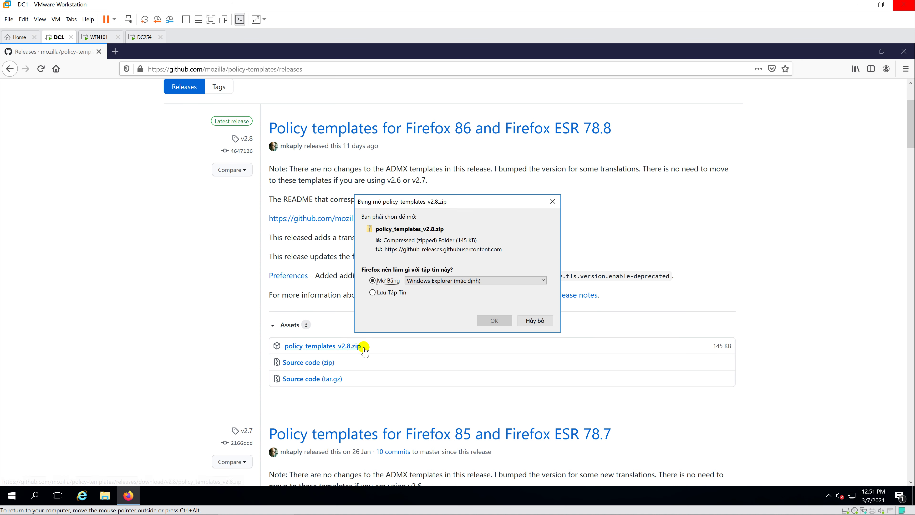
{"action": "left_click", "coordinate": [396, 292]}
{"action": "left_click", "coordinate": [494, 320]}
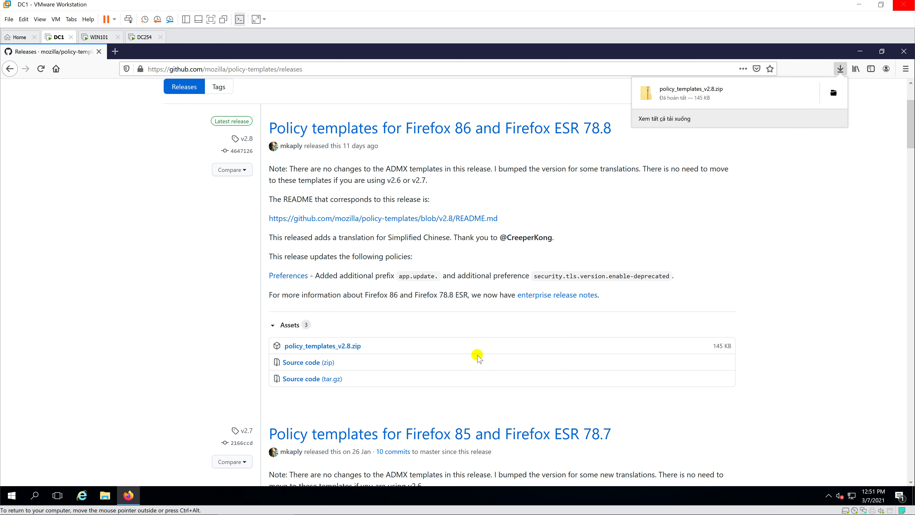
{"action": "left_click", "coordinate": [904, 51]}
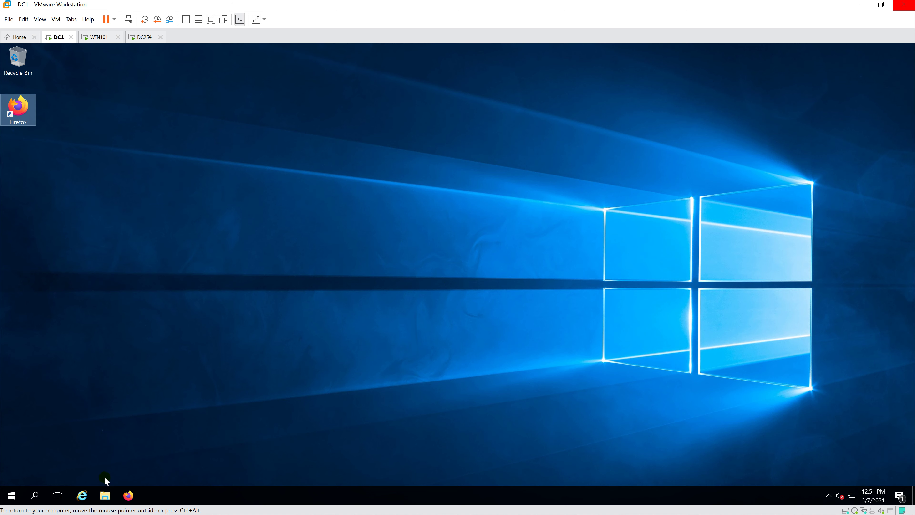
Step: Extract policy_templates_v2.8.zip in Downloads to its suggested folder
{"action": "left_click", "coordinate": [105, 495]}
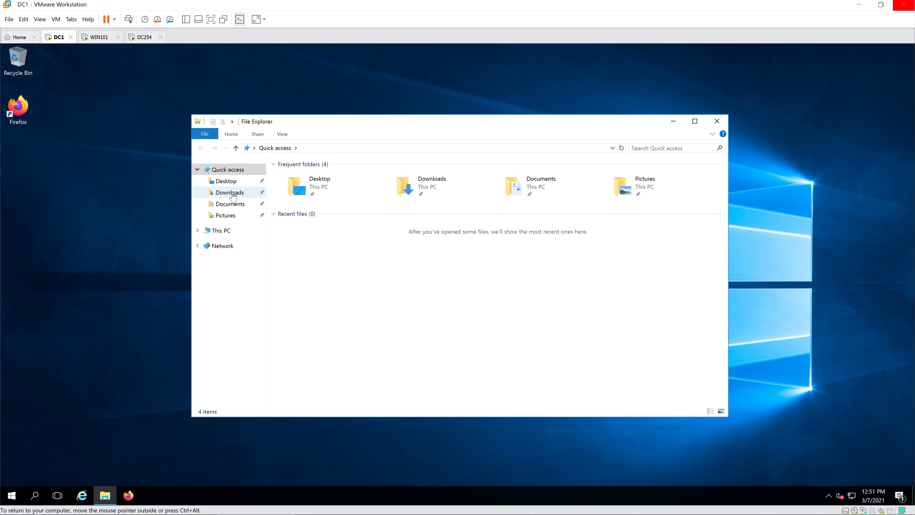
{"action": "left_click", "coordinate": [232, 195]}
{"action": "left_click", "coordinate": [332, 188]}
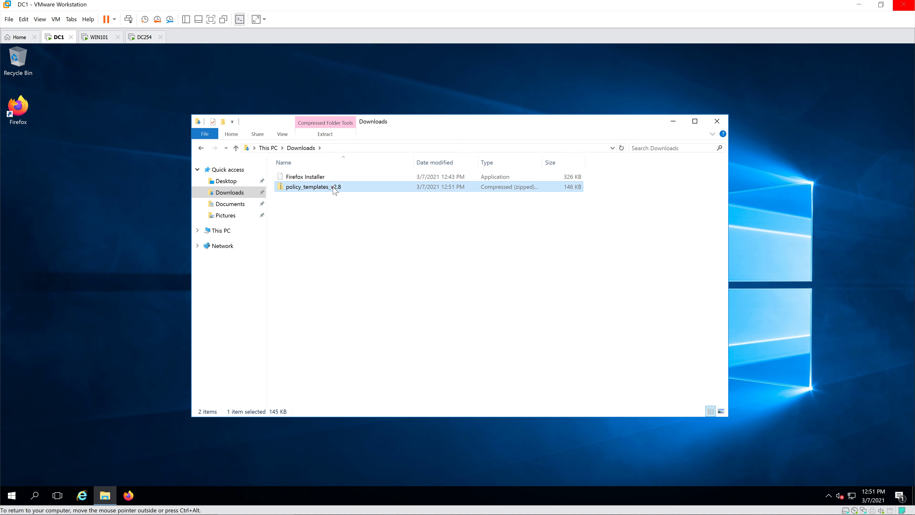
{"action": "right_click", "coordinate": [364, 188]}
{"action": "left_click", "coordinate": [408, 220]}
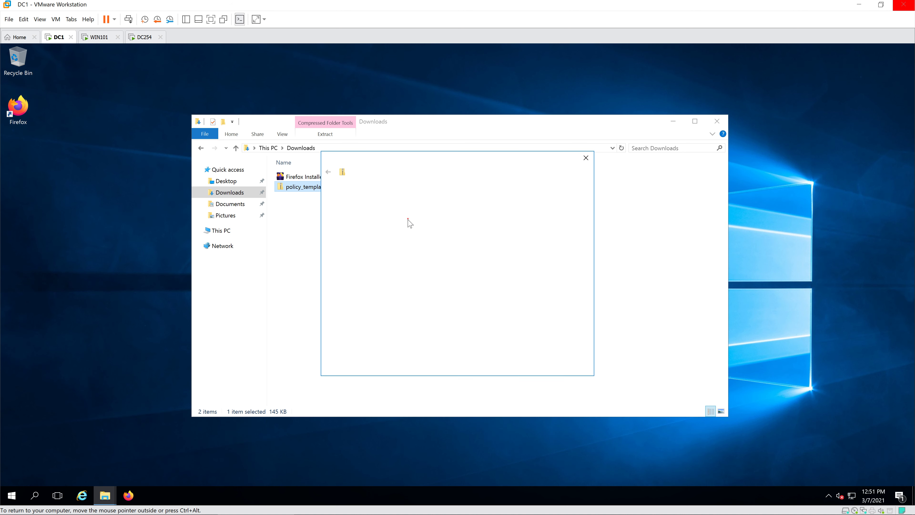
{"action": "left_click", "coordinate": [528, 366]}
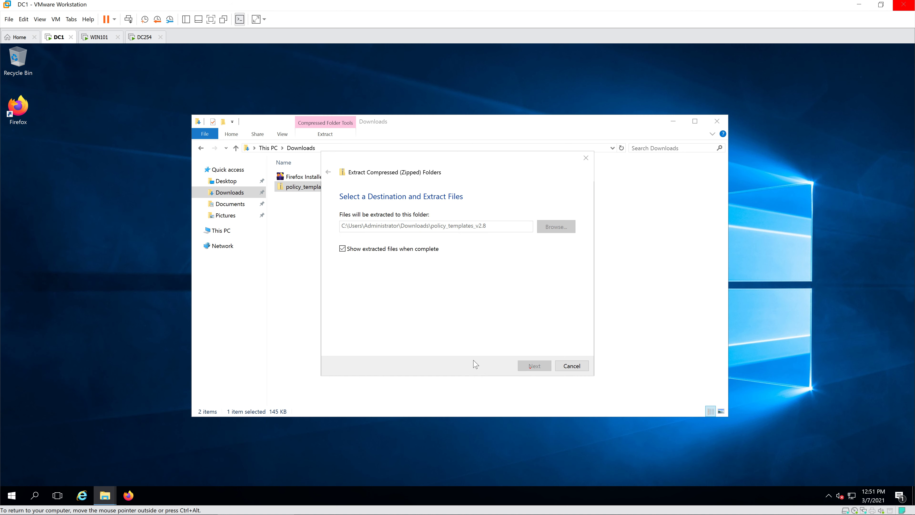
Step: Open the extracted windows folder and arrange the two Explorer windows side by side
{"action": "left_click", "coordinate": [328, 198]}
{"action": "double_click", "coordinate": [339, 200]}
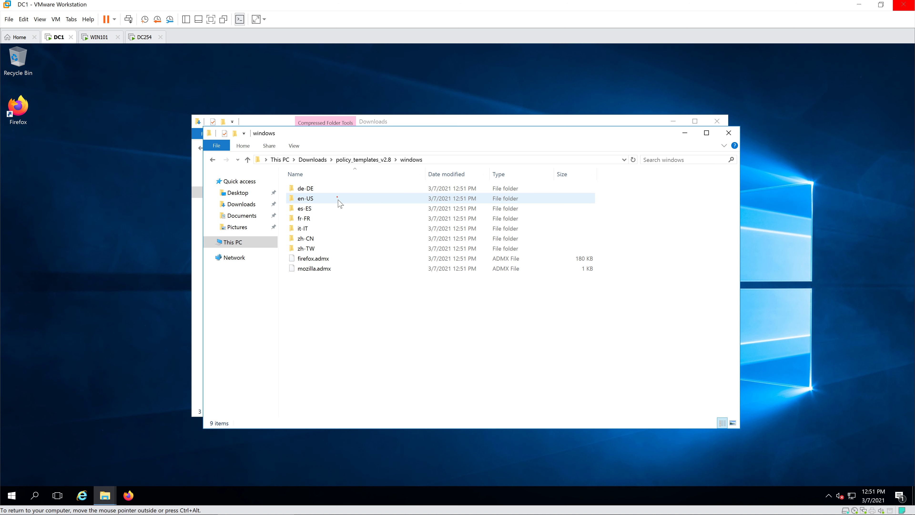
{"action": "left_click", "coordinate": [328, 259]}
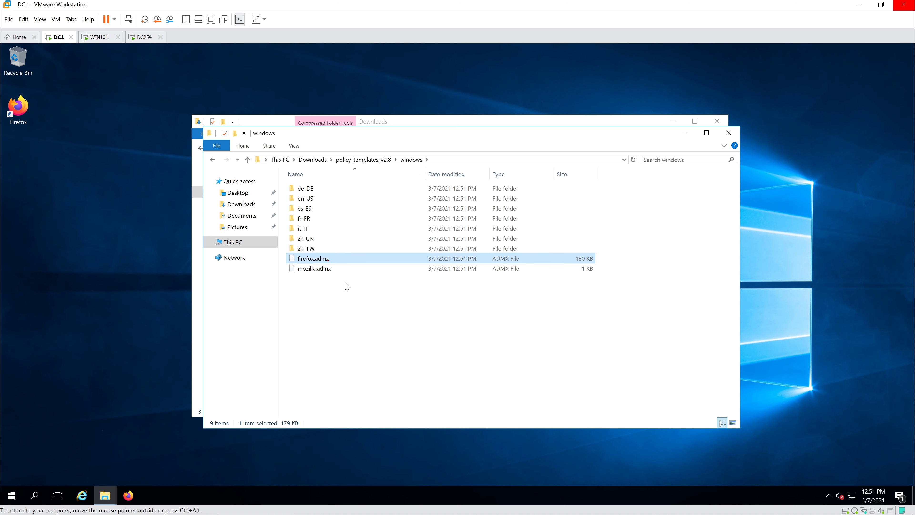
{"action": "left_click", "coordinate": [342, 304]}
{"action": "left_click_drag", "start_coordinate": [463, 135], "coordinate": [652, 178]}
{"action": "left_click_drag", "start_coordinate": [403, 121], "coordinate": [237, 119]}
{"action": "left_click", "coordinate": [269, 262]}
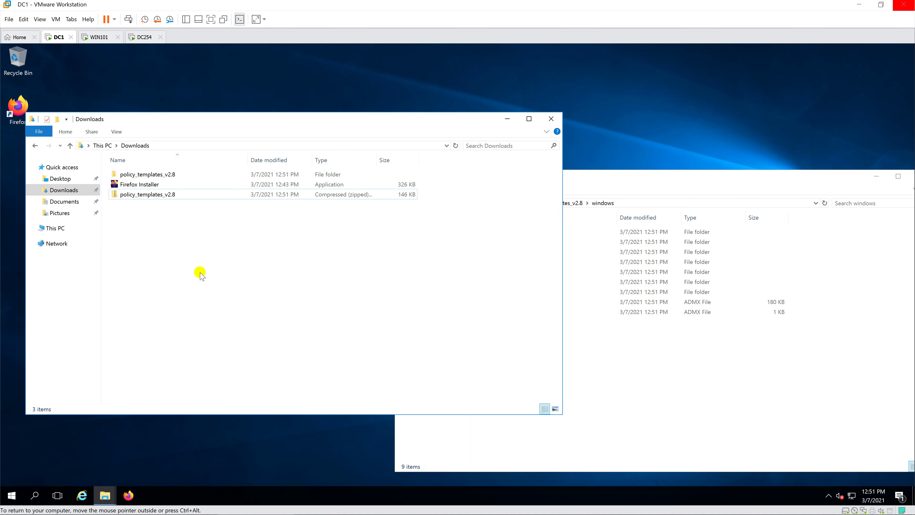
Step: Browse to C:\Windows\PolicyDefinitions in the Downloads Explorer window
{"action": "left_click", "coordinate": [178, 271]}
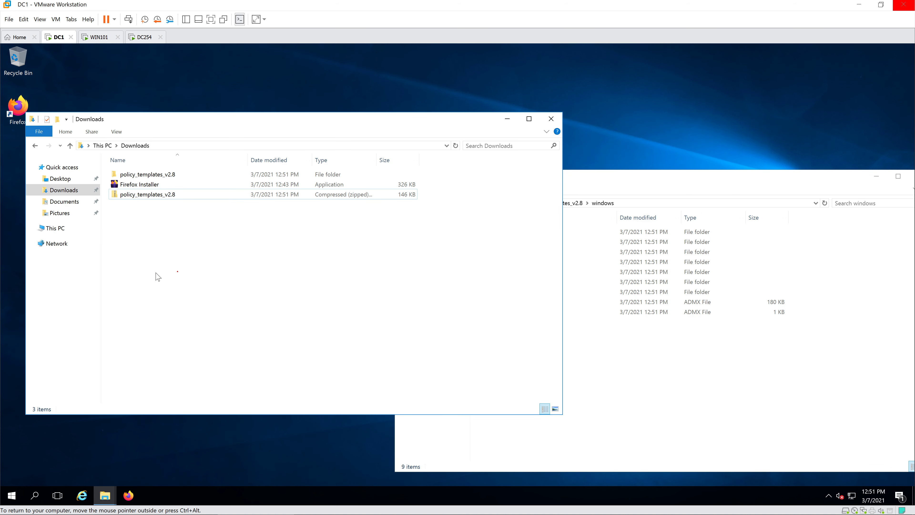
{"action": "left_click", "coordinate": [70, 228]}
{"action": "double_click", "coordinate": [154, 242]}
{"action": "left_click", "coordinate": [140, 215]}
{"action": "double_click", "coordinate": [139, 215]}
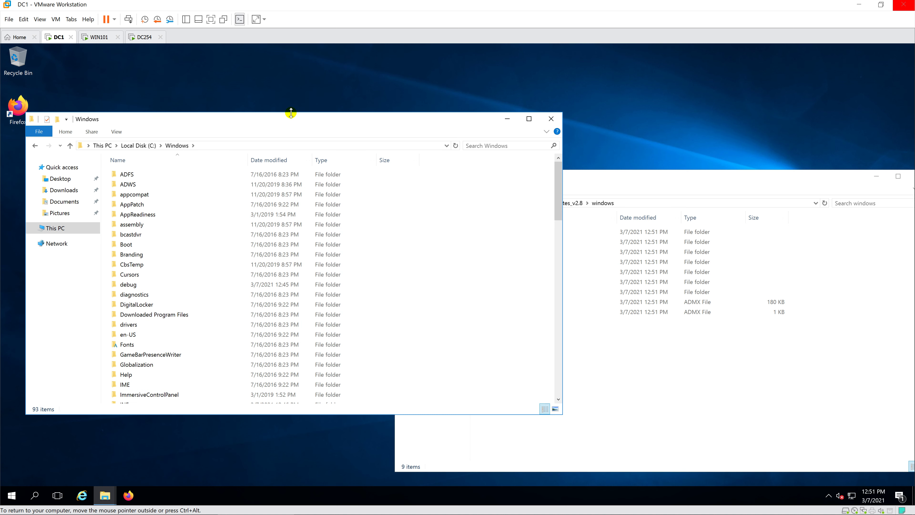
{"action": "scroll", "coordinate": [170, 289], "scroll_direction": "down", "scroll_amount": 8}
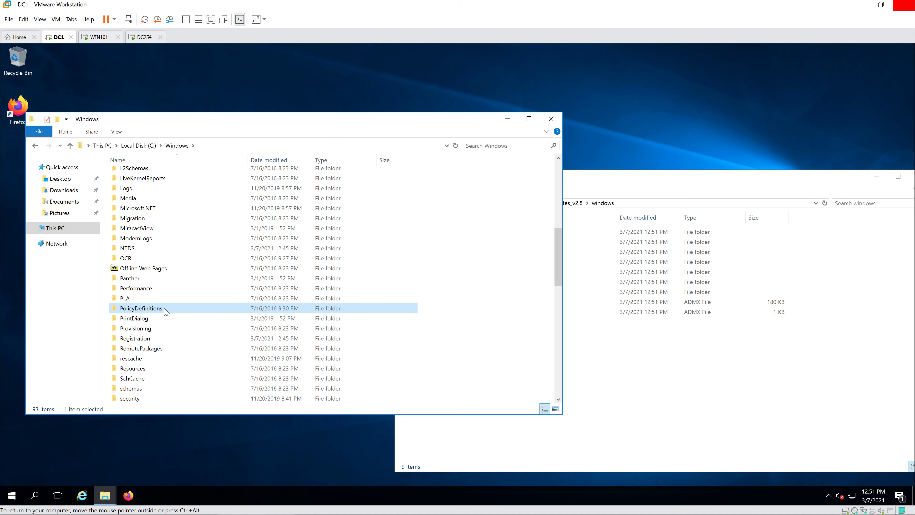
{"action": "double_click", "coordinate": [162, 309]}
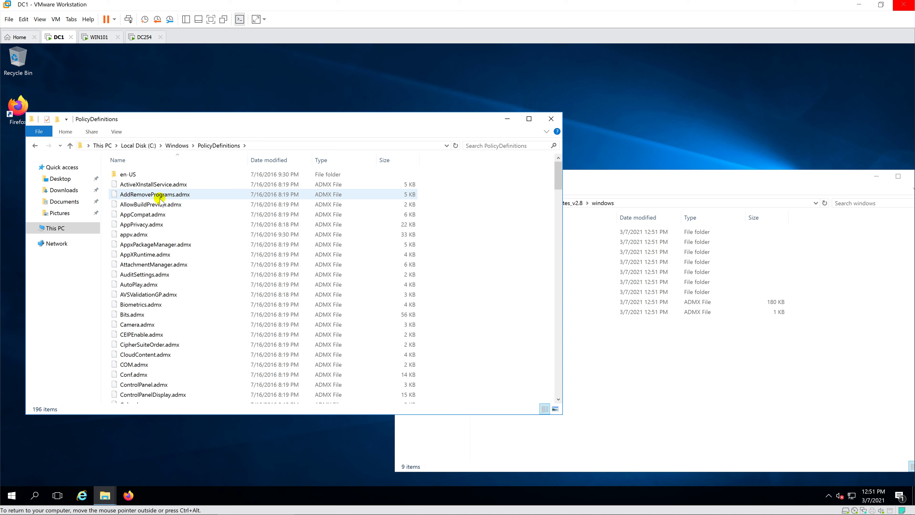
Step: Copy all nine items from the windows folder and paste them into PolicyDefinitions
{"action": "left_click", "coordinate": [598, 356]}
{"action": "left_click_drag", "start_coordinate": [519, 334], "coordinate": [524, 227]}
{"action": "right_click", "coordinate": [545, 233]}
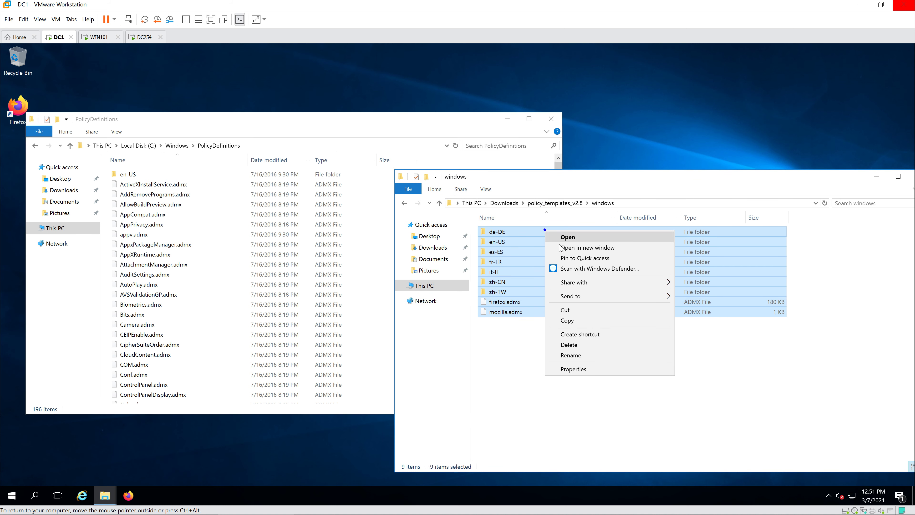
{"action": "left_click", "coordinate": [578, 321]}
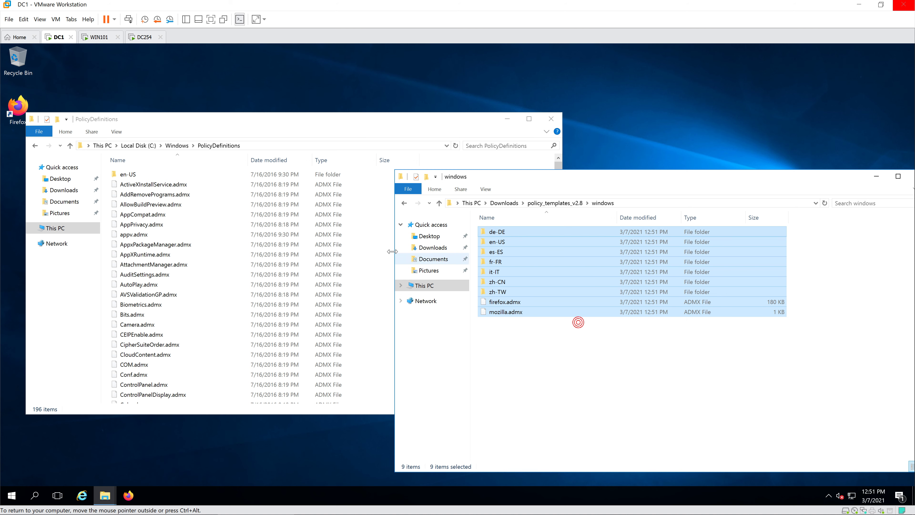
{"action": "left_click", "coordinate": [495, 163]}
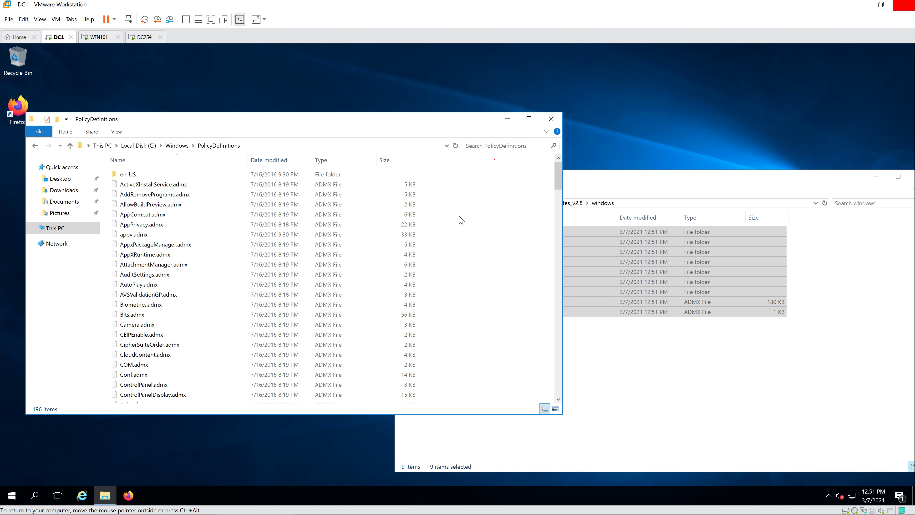
{"action": "right_click", "coordinate": [461, 229]}
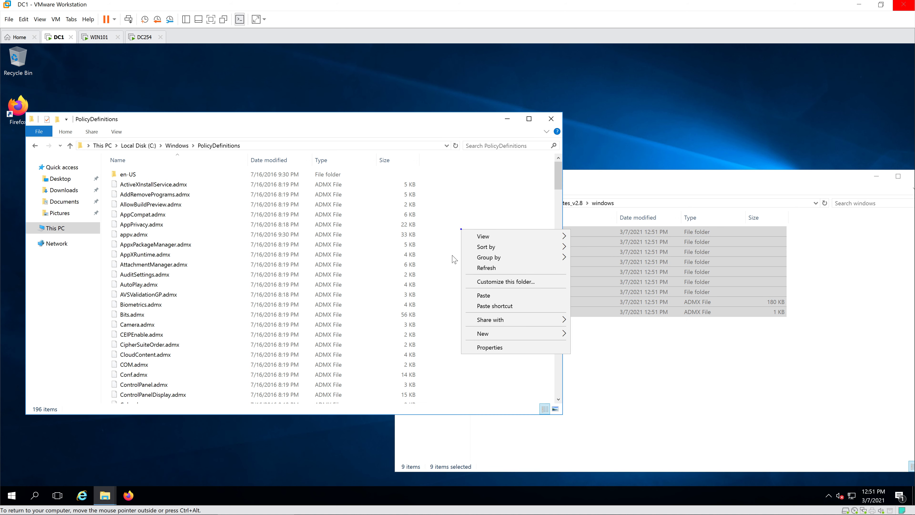
{"action": "left_click", "coordinate": [484, 295]}
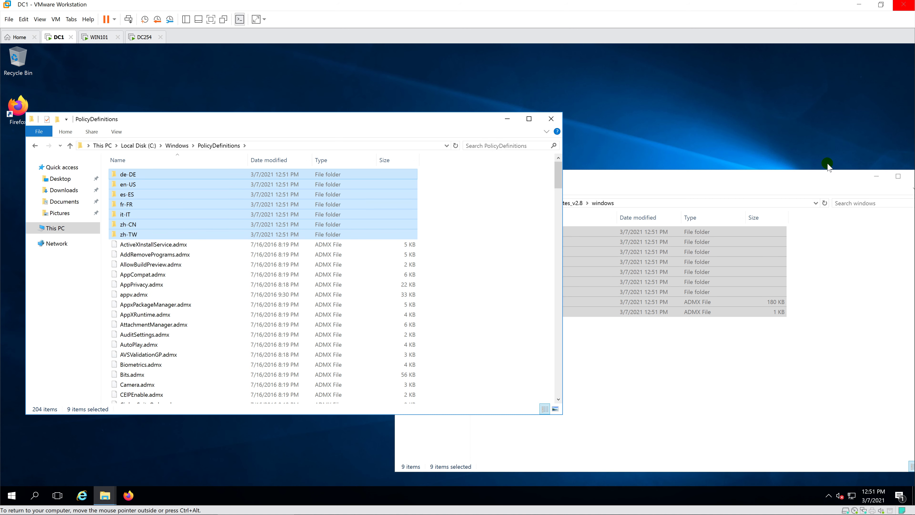
Step: Close both File Explorer windows, leaving the DC1 desktop clear
{"action": "left_click", "coordinate": [828, 175]}
{"action": "left_click_drag", "start_coordinate": [829, 175], "coordinate": [699, 176]}
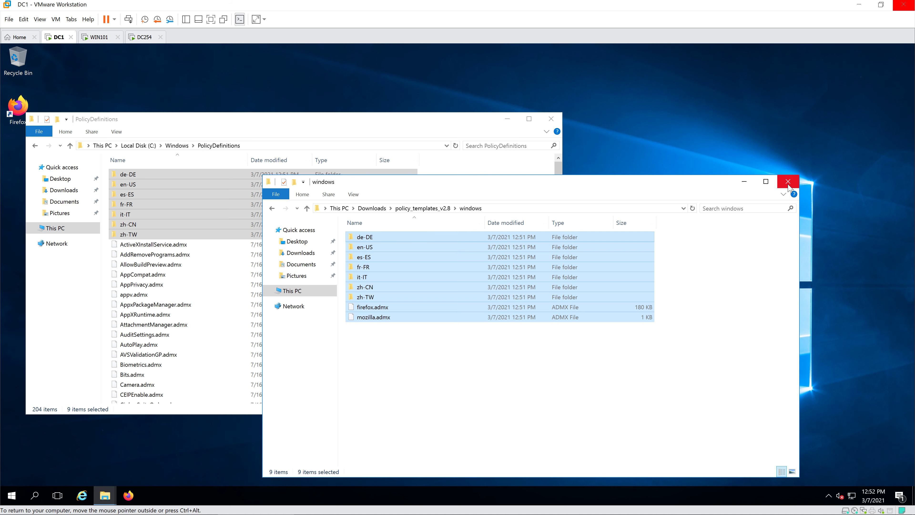
{"action": "left_click", "coordinate": [789, 177]}
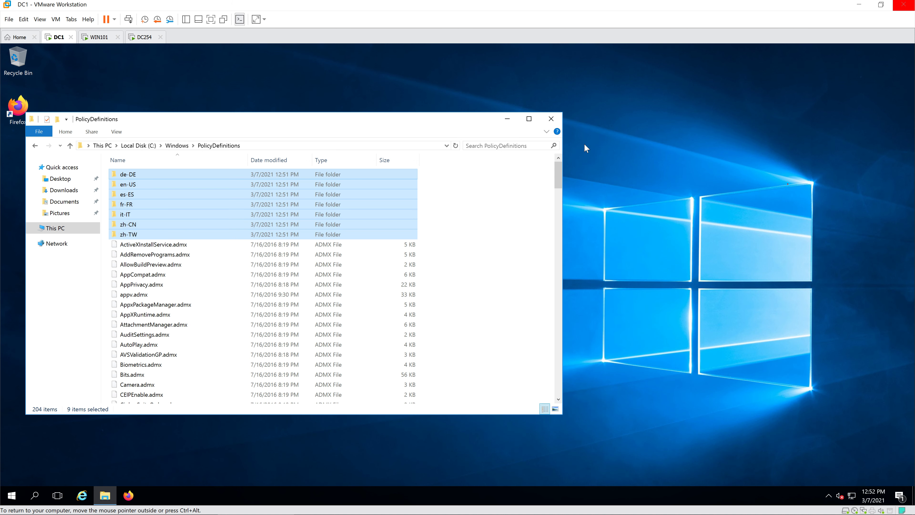
{"action": "left_click", "coordinate": [552, 120]}
{"action": "left_click", "coordinate": [482, 250]}
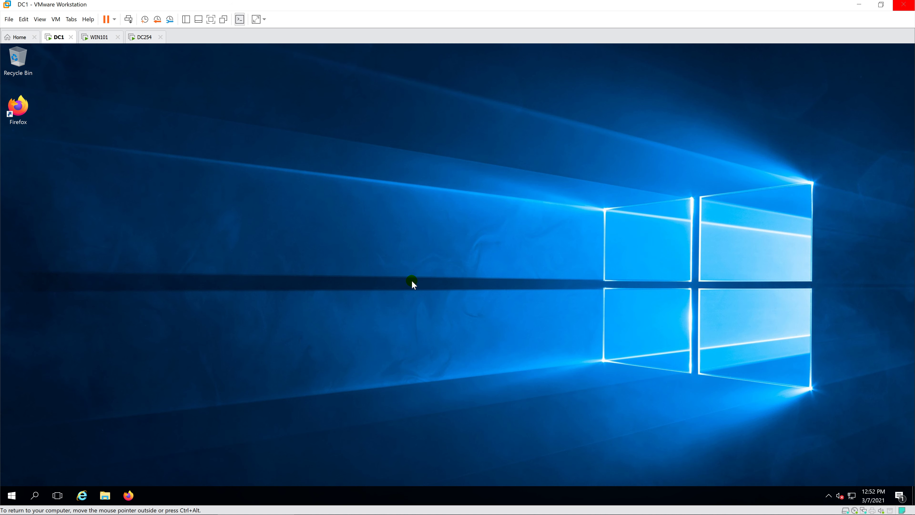
Step: Launch Group Policy Management from Server Manager's Tools menu and maximize it
{"action": "left_click", "coordinate": [11, 495]}
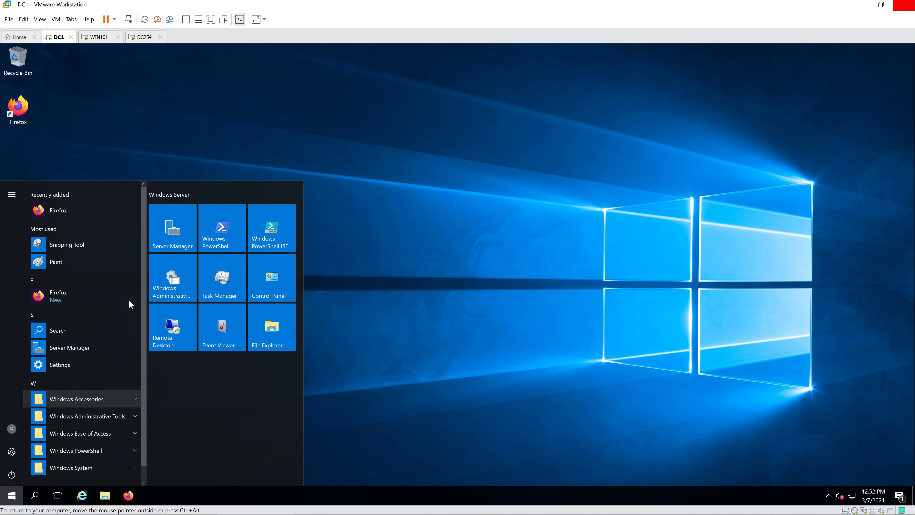
{"action": "left_click", "coordinate": [172, 227]}
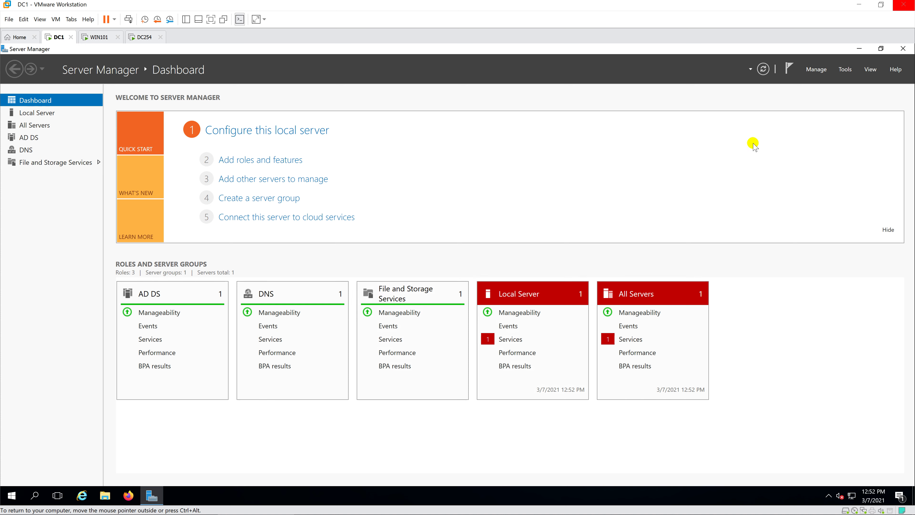
{"action": "left_click", "coordinate": [845, 69]}
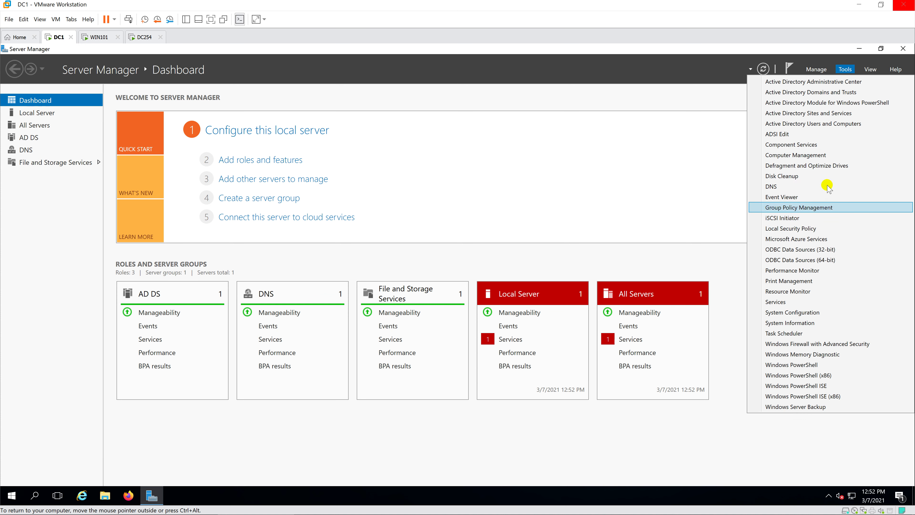
{"action": "left_click", "coordinate": [799, 208]}
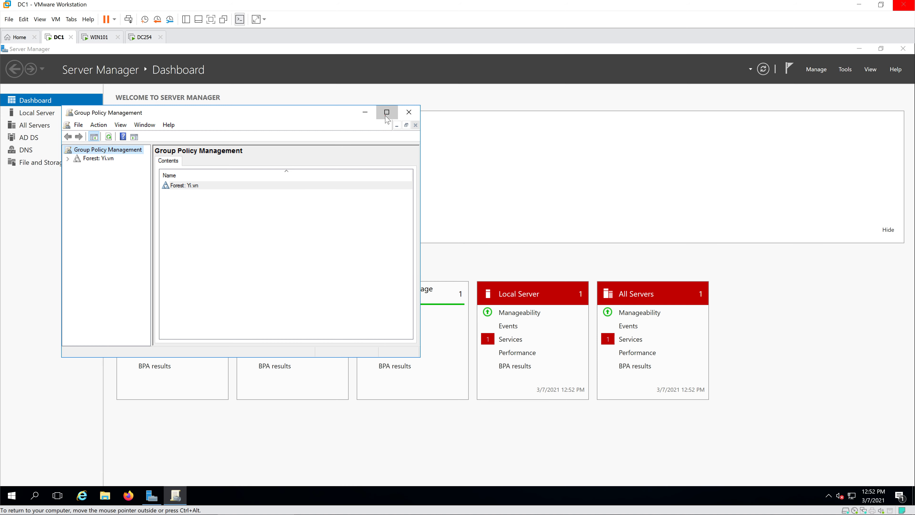
{"action": "left_click", "coordinate": [387, 111]}
{"action": "left_click_drag", "start_coordinate": [89, 197], "coordinate": [133, 199]}
Step: Expand Forest > Domains > Yi.vn and select Default Domain Policy, dismissing the link warning
{"action": "left_click", "coordinate": [6, 93]}
{"action": "left_click", "coordinate": [15, 101]}
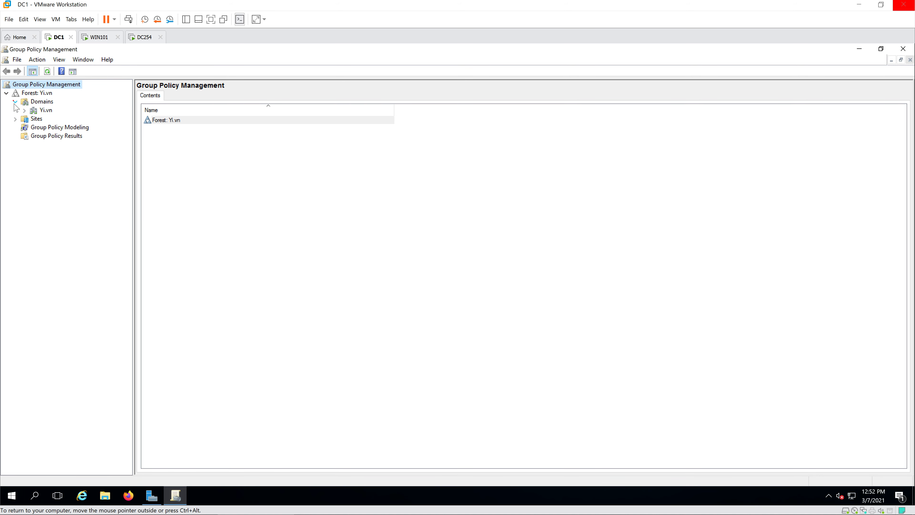
{"action": "left_click", "coordinate": [24, 110]}
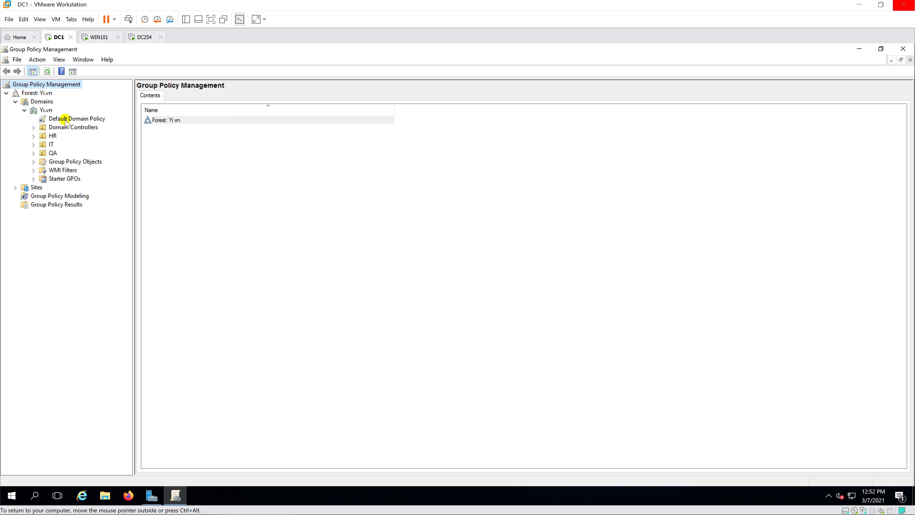
{"action": "left_click", "coordinate": [65, 119]}
{"action": "left_click", "coordinate": [525, 287]}
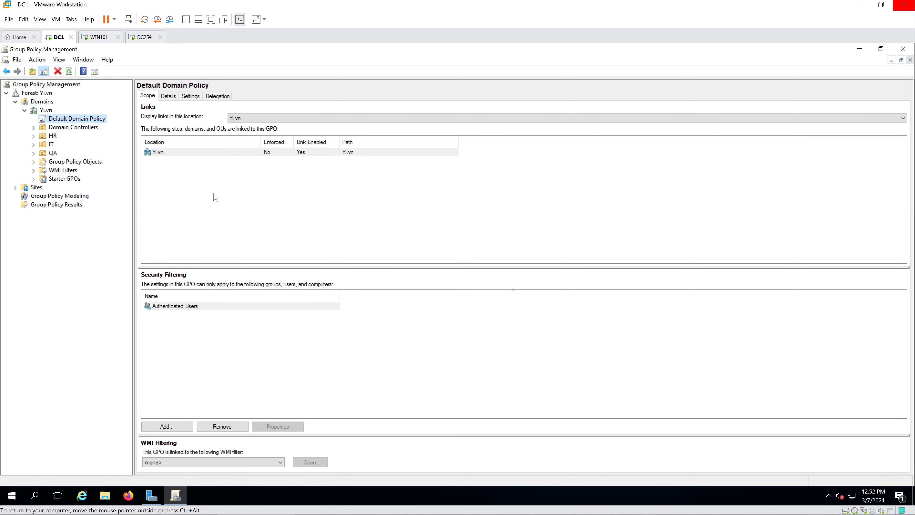
Step: Create a new GPO named 'Set Homepage in Firefox' linked to the IT OU
{"action": "left_click", "coordinate": [50, 145]}
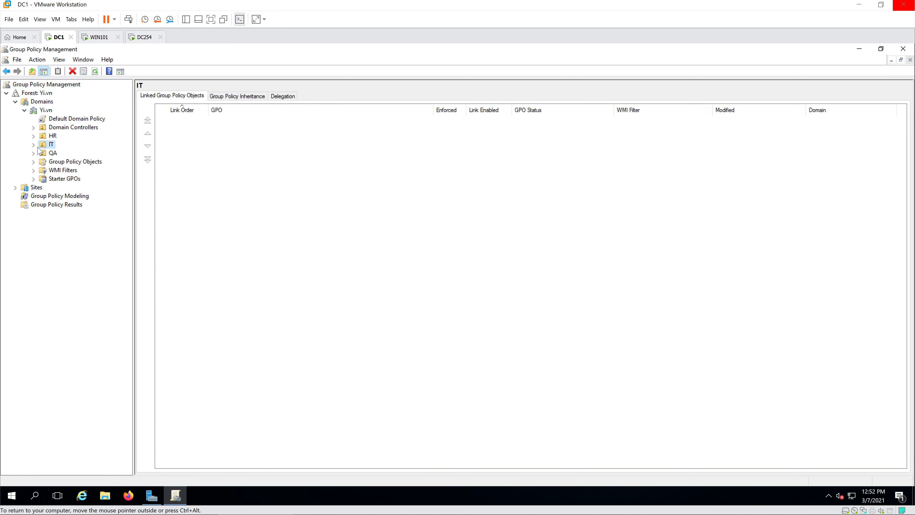
{"action": "right_click", "coordinate": [51, 148]}
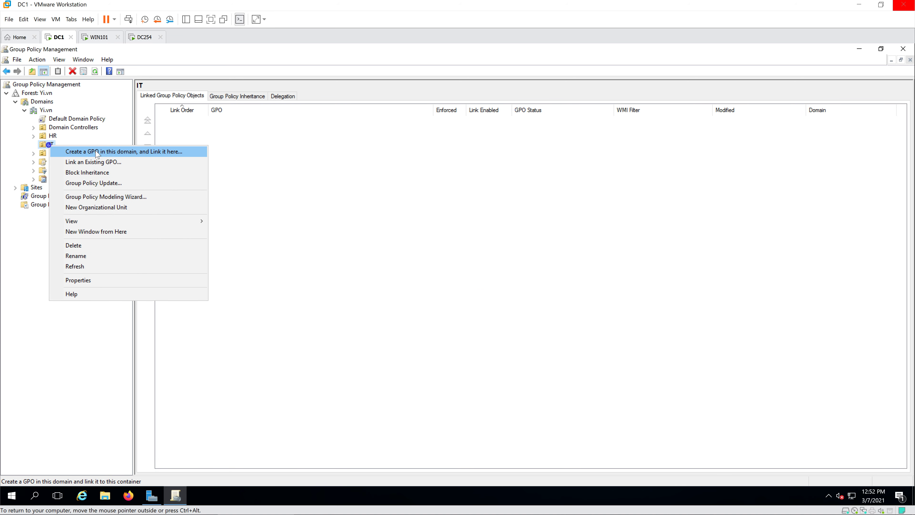
{"action": "left_click", "coordinate": [130, 152]}
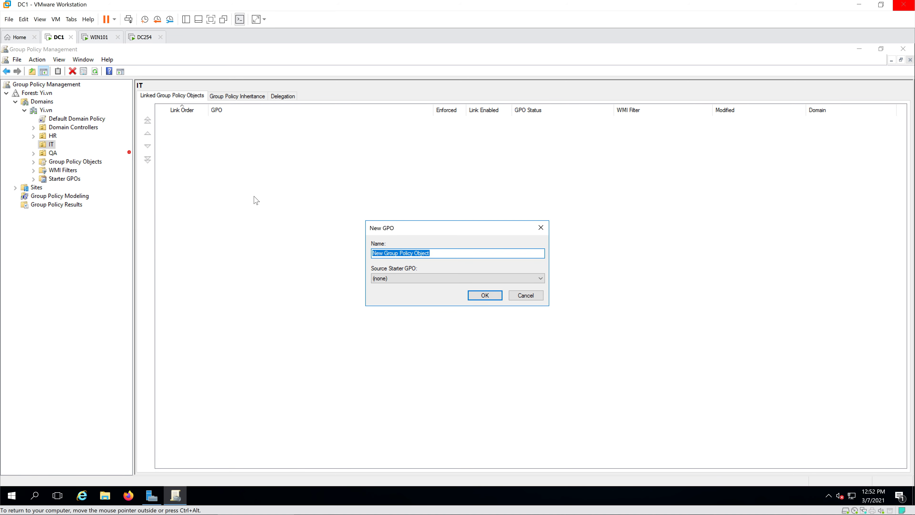
{"action": "type", "text": "Set Homepage in Firefox"}
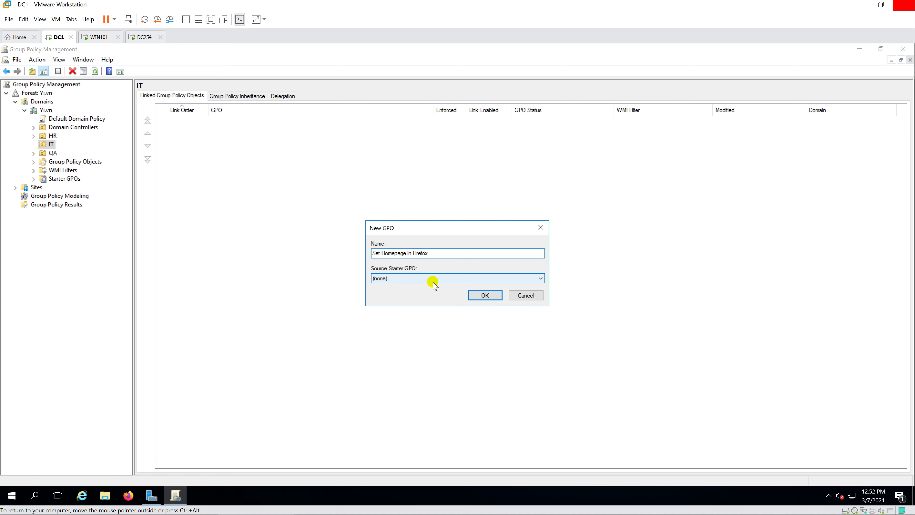
{"action": "left_click", "coordinate": [481, 294]}
Step: Open the Set Homepage in Firefox GPO for editing in Group Policy Management Editor
{"action": "left_click", "coordinate": [87, 154]}
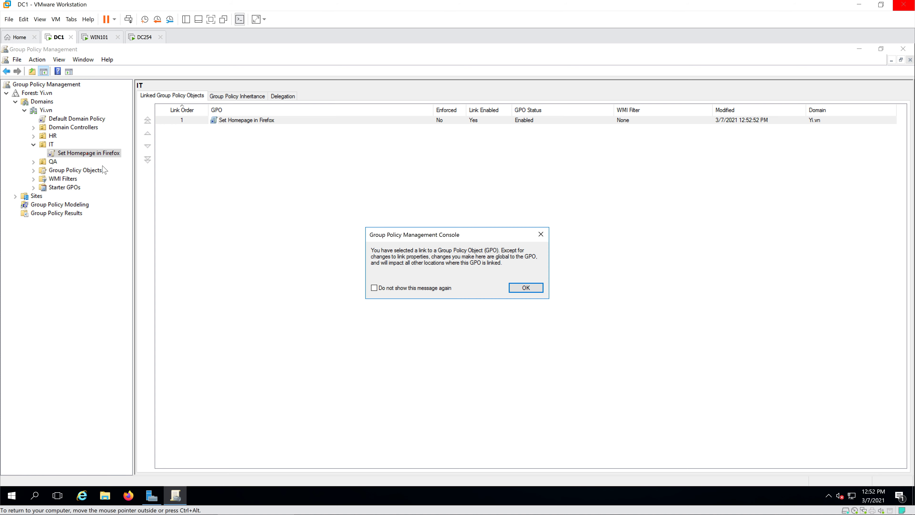
{"action": "left_click", "coordinate": [520, 288]}
{"action": "right_click", "coordinate": [105, 151]}
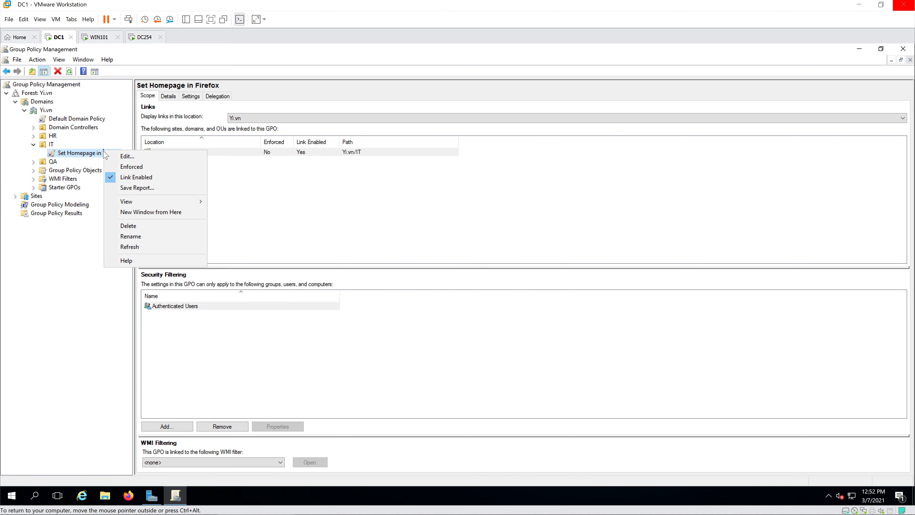
{"action": "left_click", "coordinate": [140, 159]}
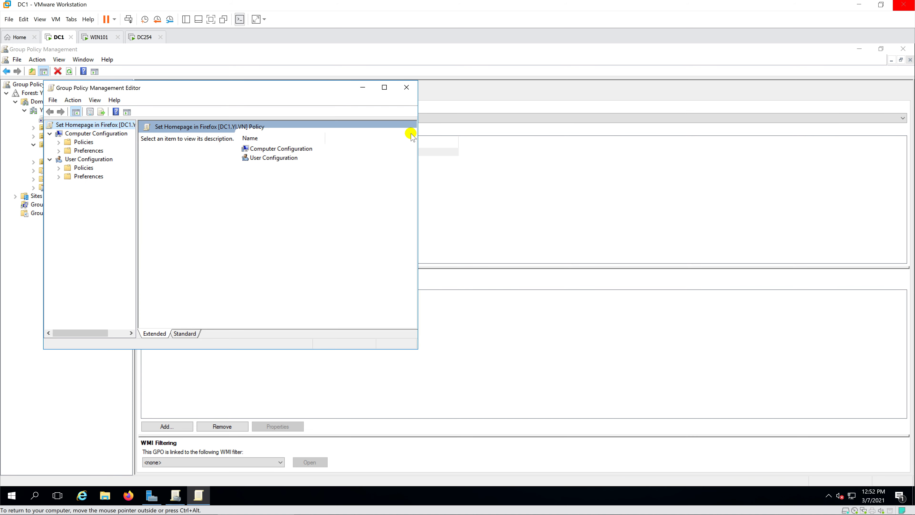
Step: Maximize the editor and drill into Computer Configuration > Policies > Administrative Templates
{"action": "left_click", "coordinate": [384, 88]}
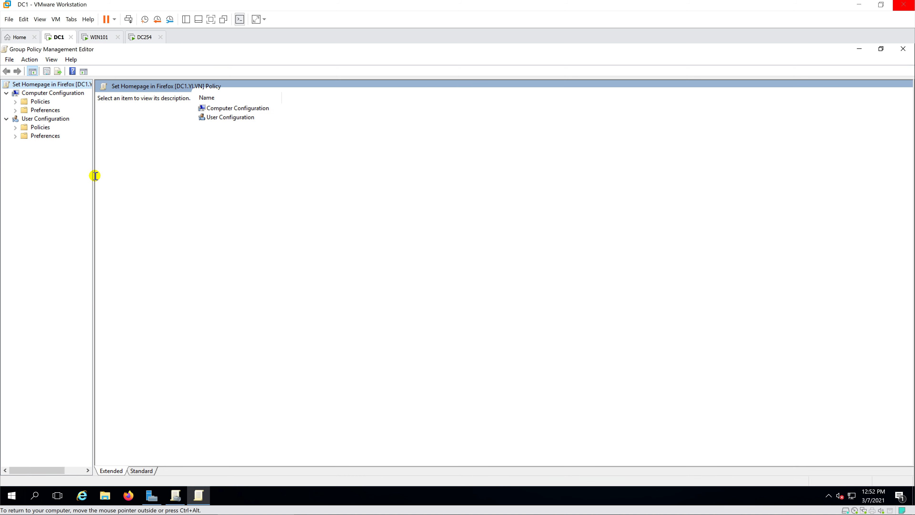
{"action": "left_click_drag", "start_coordinate": [92, 179], "coordinate": [152, 180]}
{"action": "double_click", "coordinate": [295, 108]}
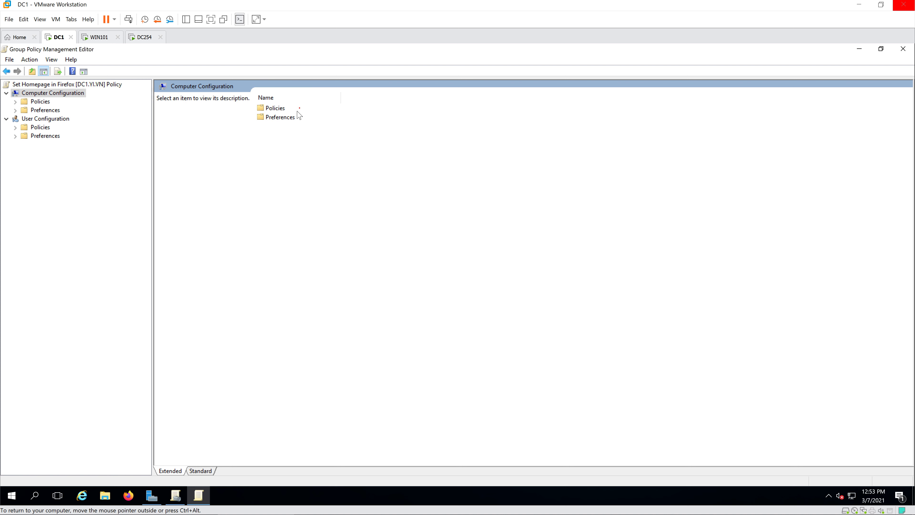
{"action": "double_click", "coordinate": [286, 109]}
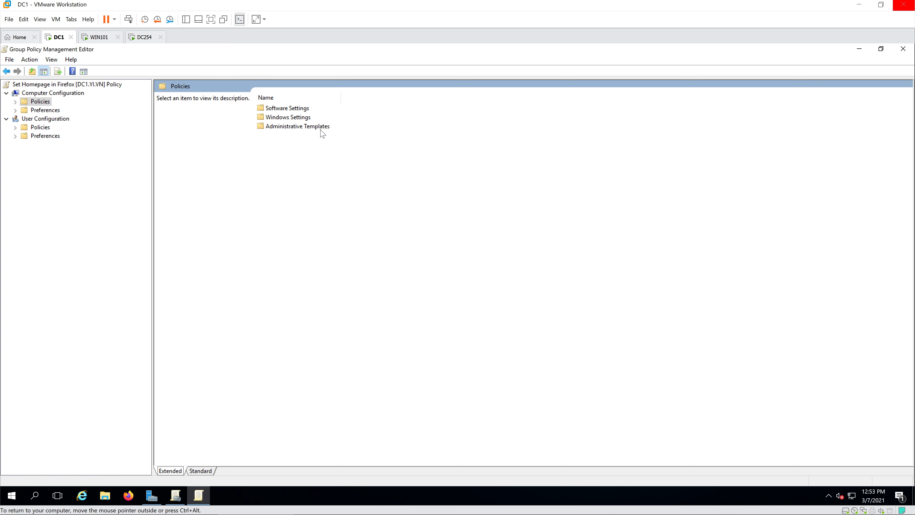
{"action": "double_click", "coordinate": [321, 129]}
Step: Navigate Mozilla > Firefox > Home page and open the URL for Home page setting
{"action": "left_click", "coordinate": [281, 118]}
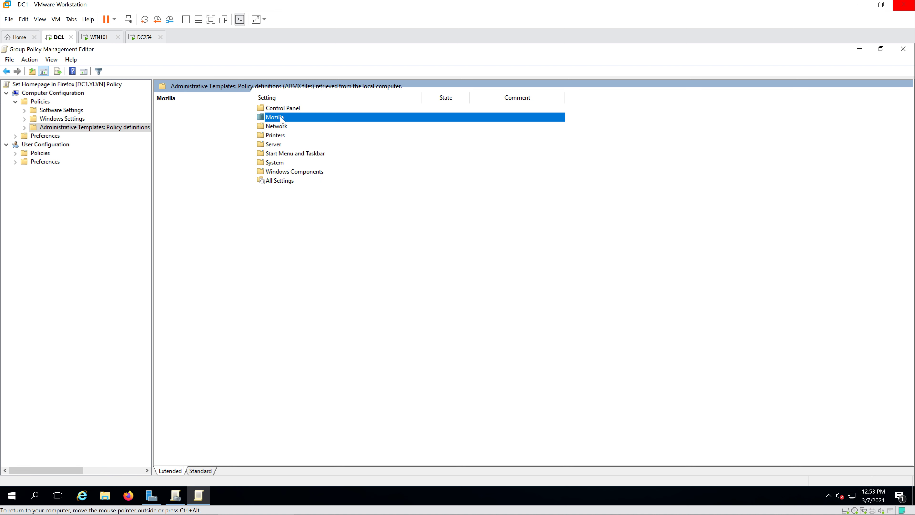
{"action": "double_click", "coordinate": [281, 118]}
{"action": "double_click", "coordinate": [285, 108]}
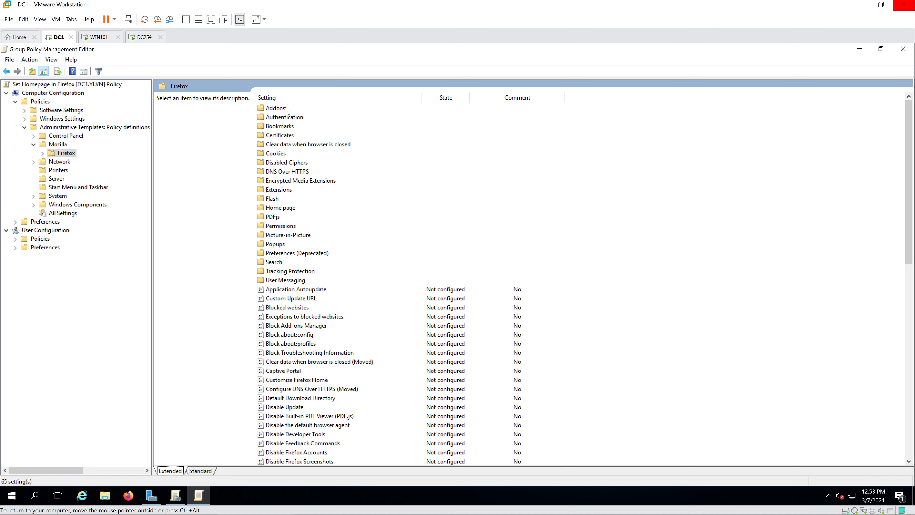
{"action": "left_click", "coordinate": [296, 208]}
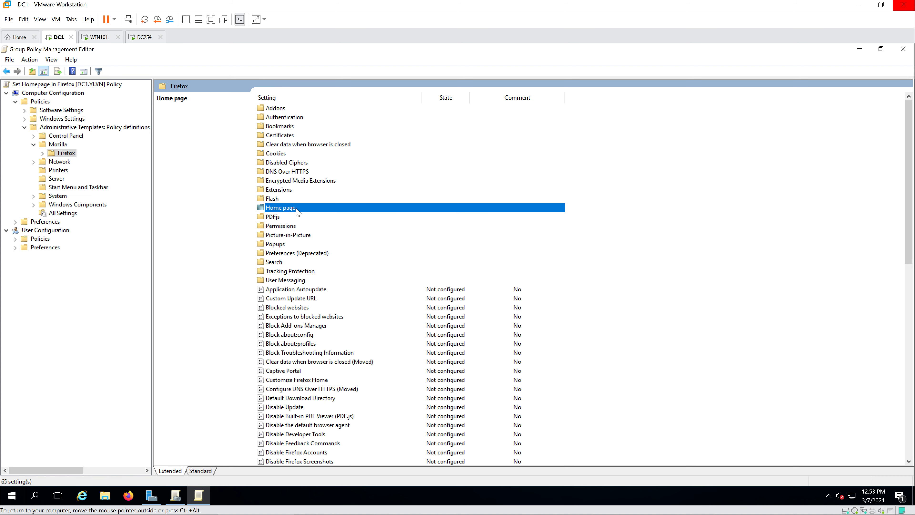
{"action": "double_click", "coordinate": [311, 208]}
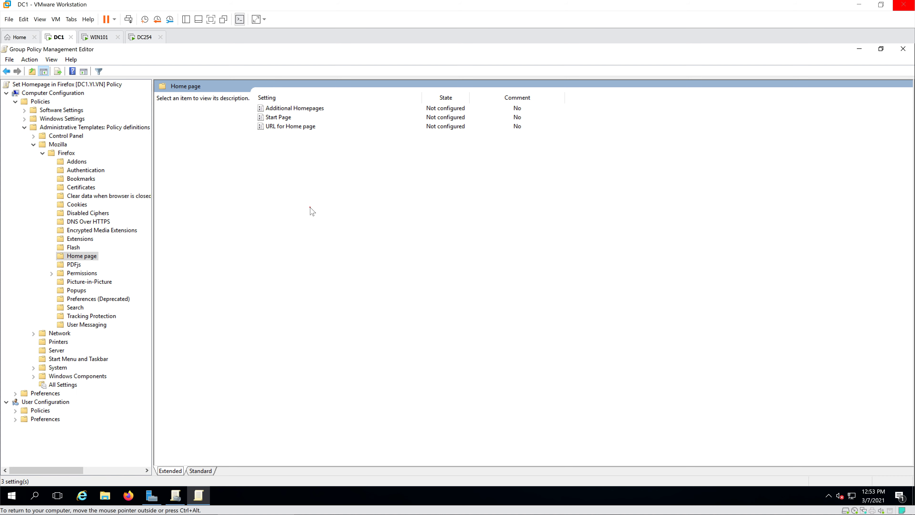
{"action": "left_click", "coordinate": [289, 127]}
{"action": "double_click", "coordinate": [295, 130]}
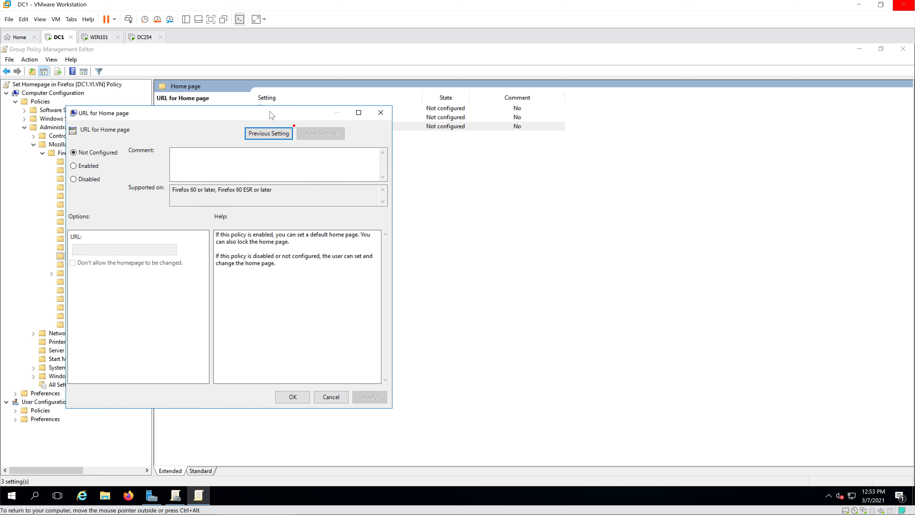
{"action": "left_click_drag", "start_coordinate": [269, 111], "coordinate": [503, 151]}
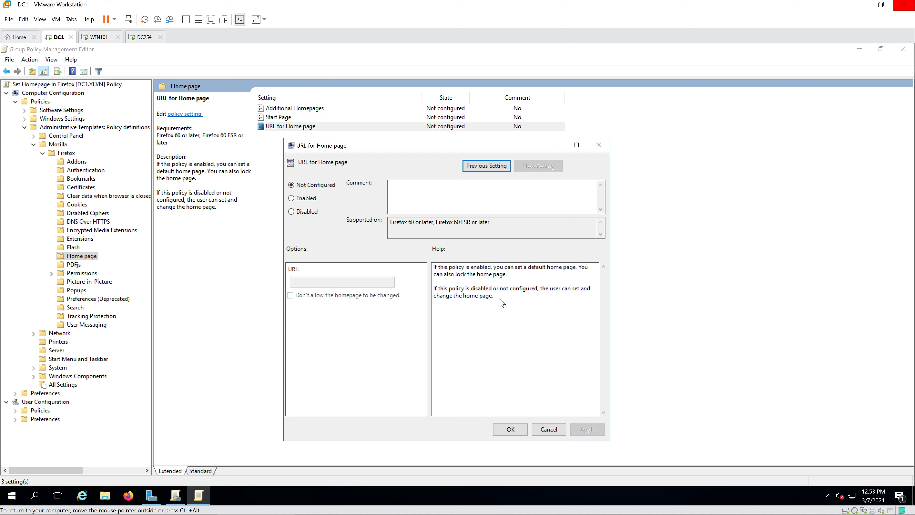
{"action": "left_click_drag", "start_coordinate": [499, 296], "coordinate": [423, 266]}
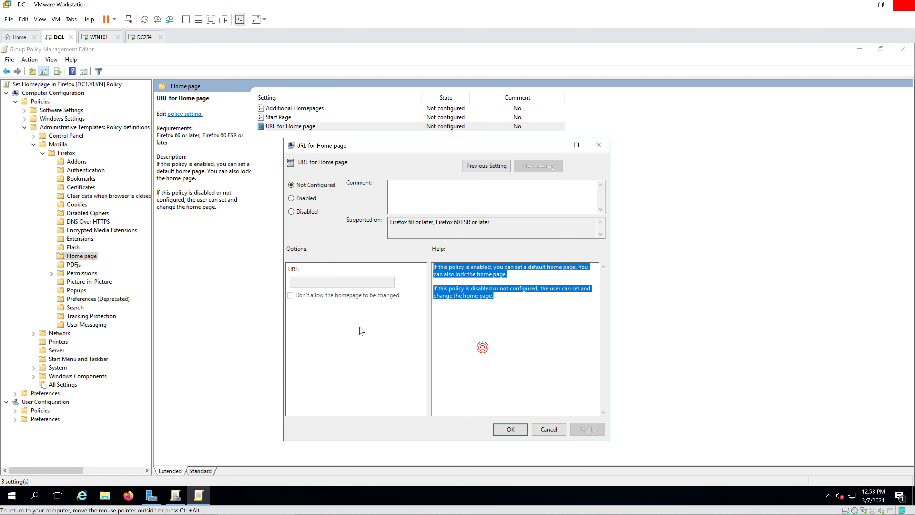
{"action": "left_click", "coordinate": [480, 314]}
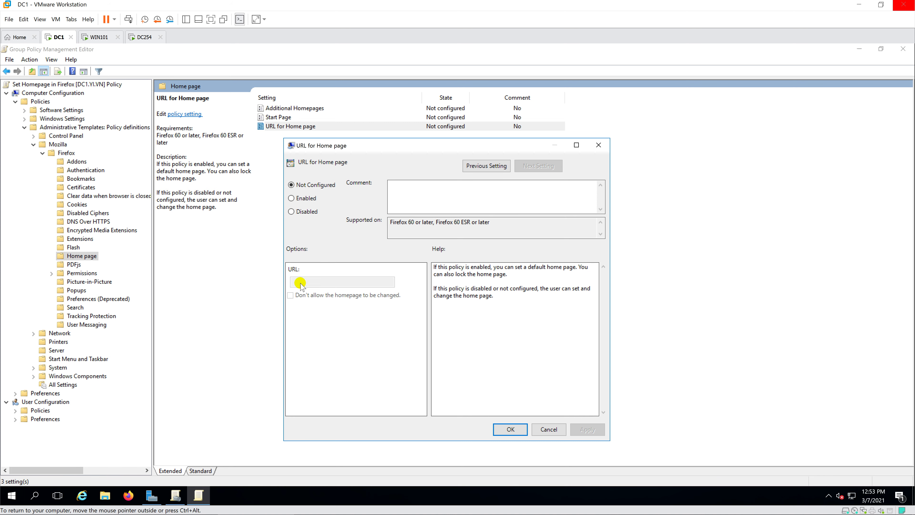
{"action": "left_click", "coordinate": [291, 198]}
{"action": "left_click", "coordinate": [351, 283]}
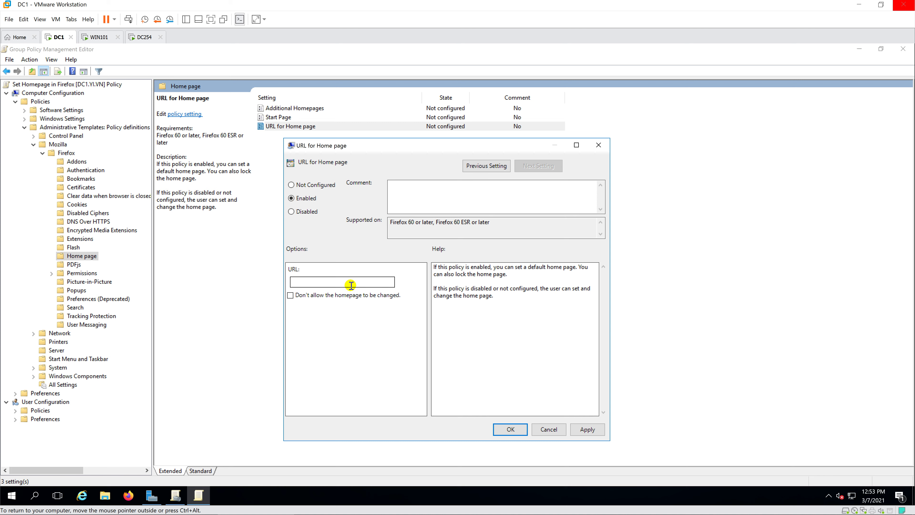
{"action": "type", "text": "https://www.youtube.com"}
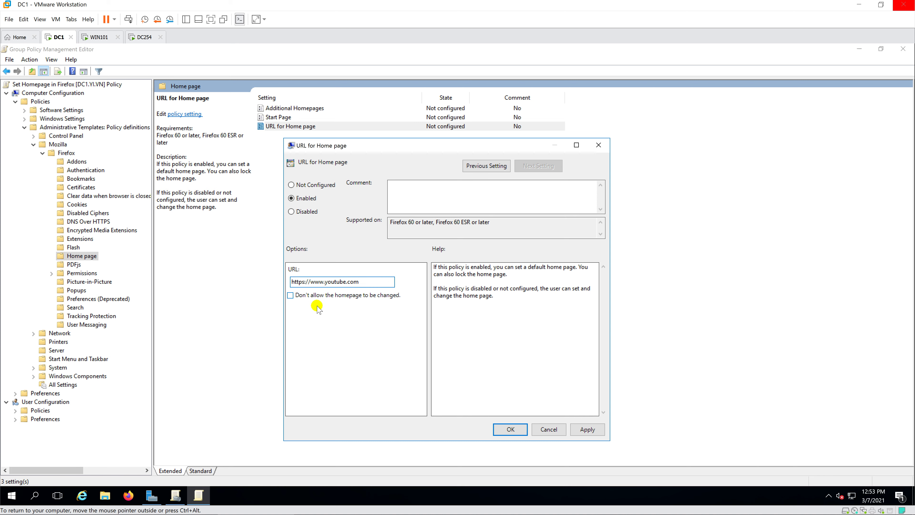
{"action": "left_click", "coordinate": [290, 295]}
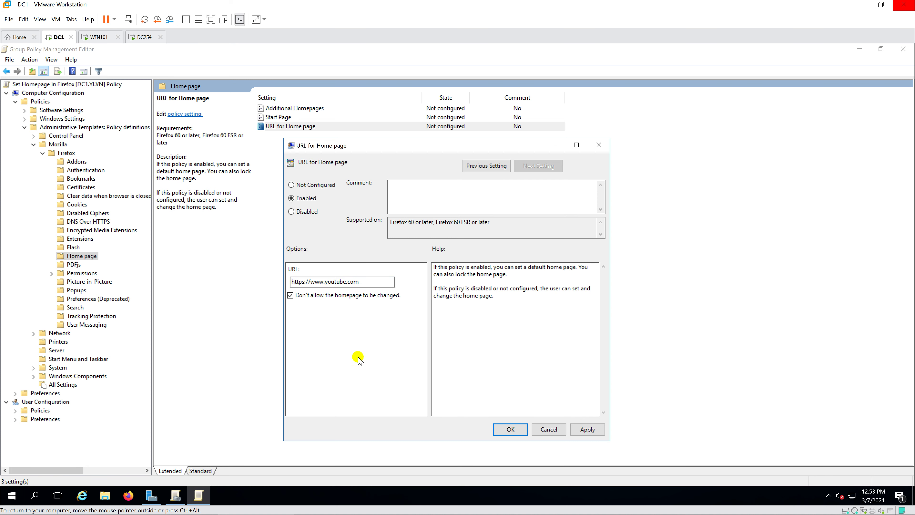
{"action": "left_click", "coordinate": [501, 429]}
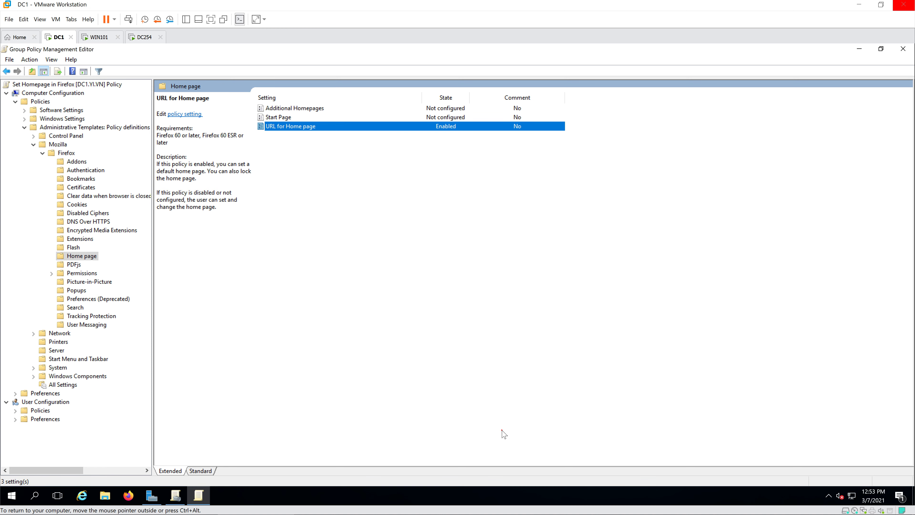
Step: Open the Start Page policy setting and review its help text
{"action": "double_click", "coordinate": [289, 116]}
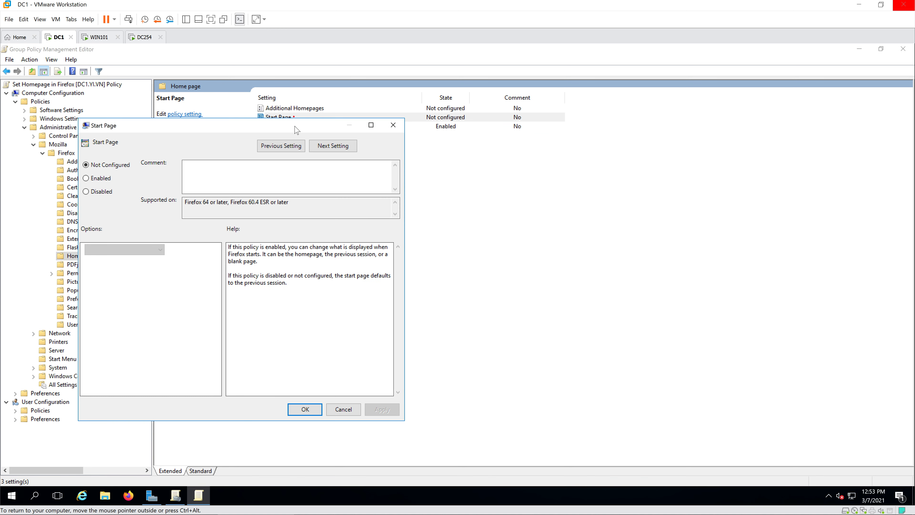
{"action": "left_click_drag", "start_coordinate": [440, 149], "coordinate": [584, 155]}
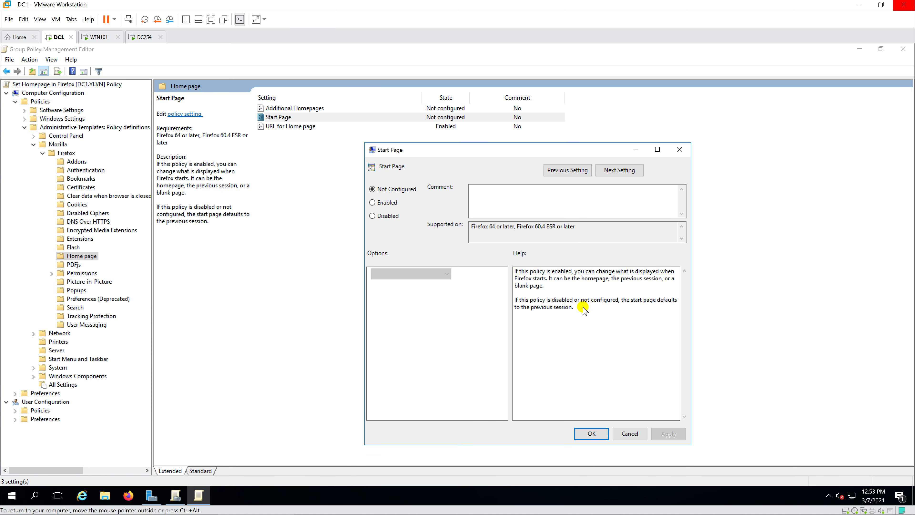
{"action": "left_click_drag", "start_coordinate": [582, 307], "coordinate": [534, 275]}
{"action": "left_click_drag", "start_coordinate": [577, 306], "coordinate": [509, 259]}
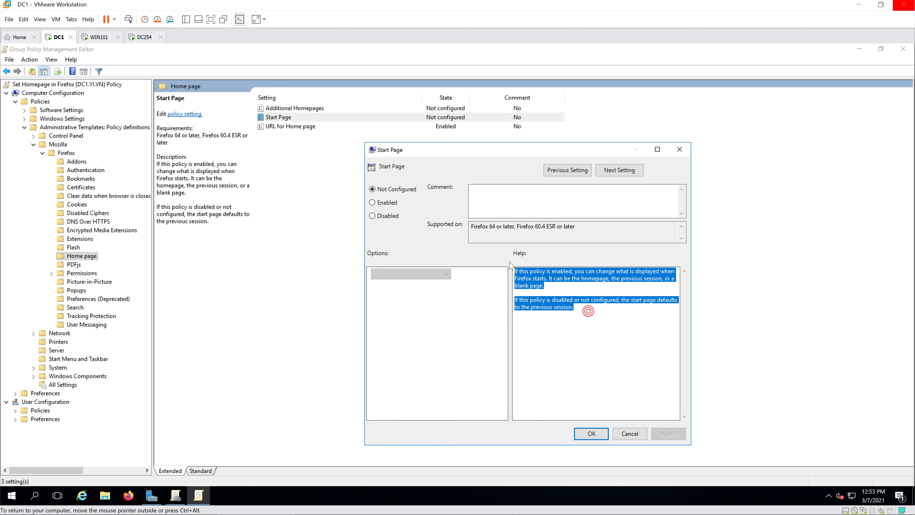
{"action": "left_click", "coordinate": [582, 333]}
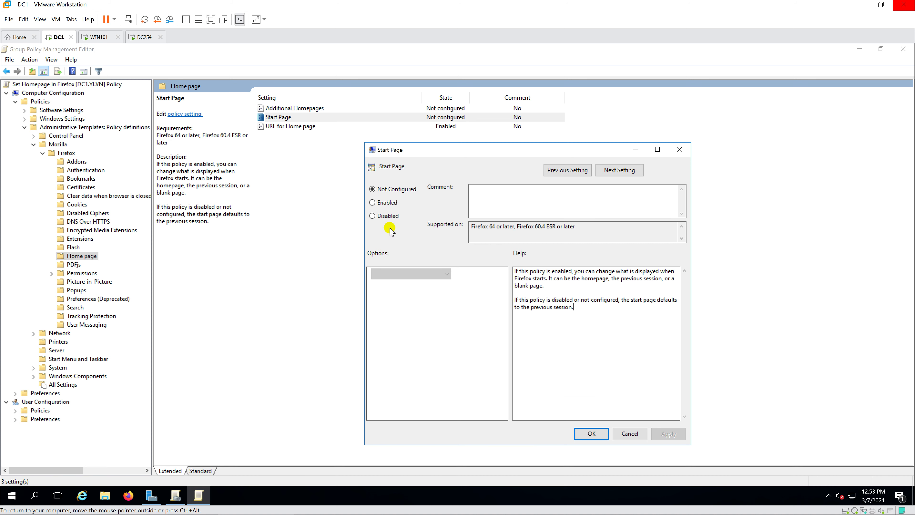
Step: Enable Start Page with the Homepage option, then close both Group Policy consoles
{"action": "left_click", "coordinate": [372, 203]}
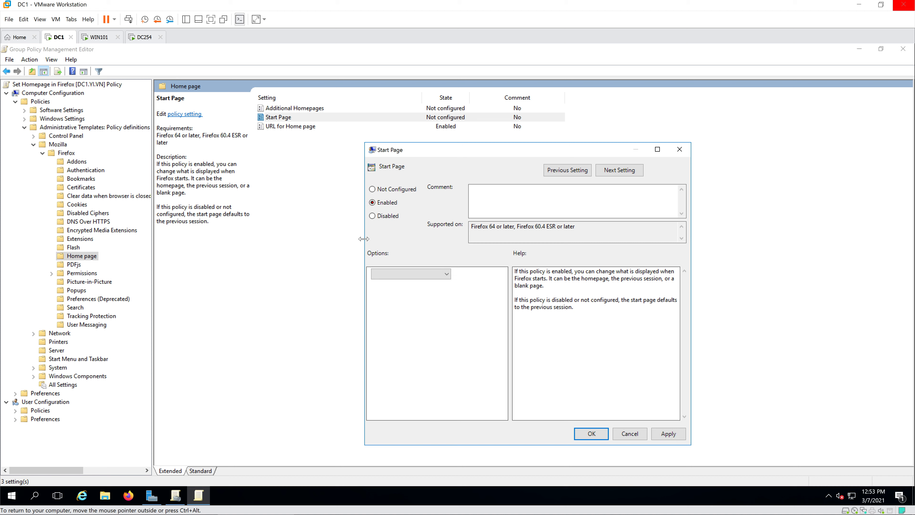
{"action": "left_click", "coordinate": [418, 274]}
{"action": "left_click", "coordinate": [401, 284]}
{"action": "left_click", "coordinate": [586, 435]}
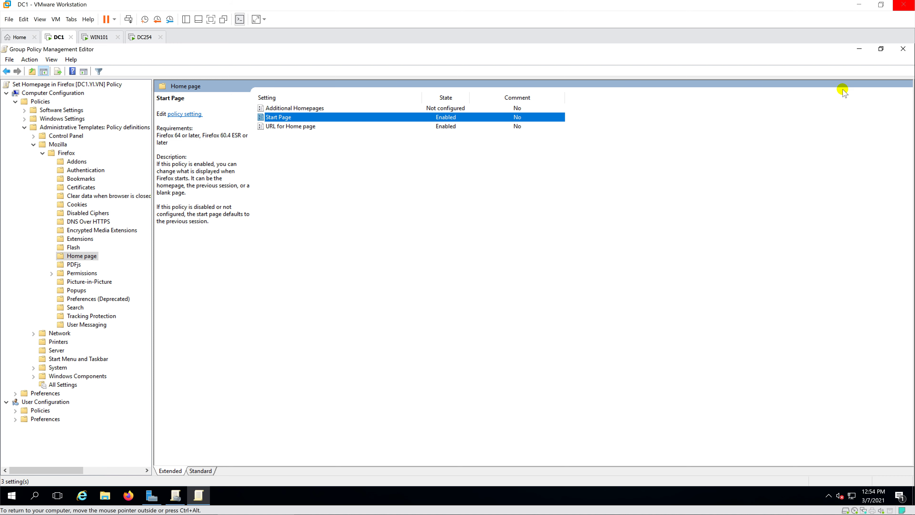
{"action": "left_click", "coordinate": [903, 49]}
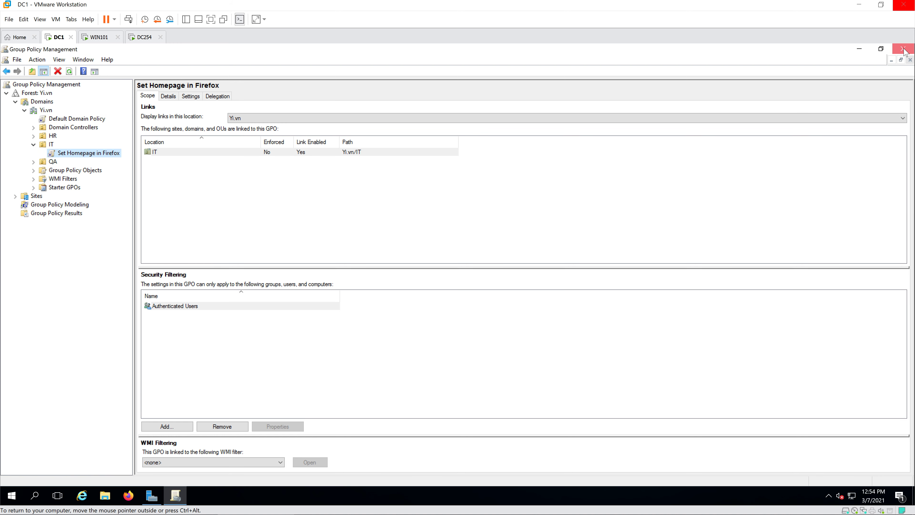
{"action": "left_click", "coordinate": [903, 49]}
Step: Close Server Manager and run gpupdate /force from an administrator Command Prompt on DC1
{"action": "left_click", "coordinate": [903, 49]}
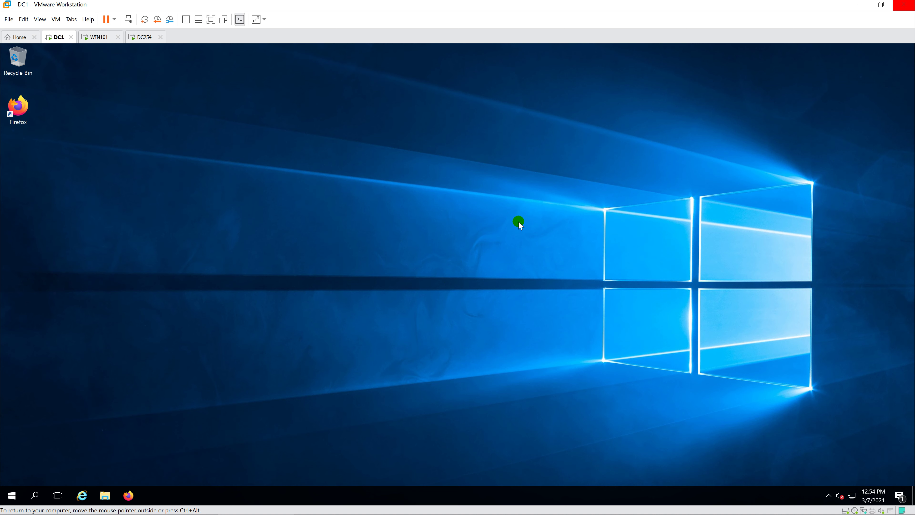
{"action": "key", "text": "super"}
{"action": "type", "text": "cmd"}
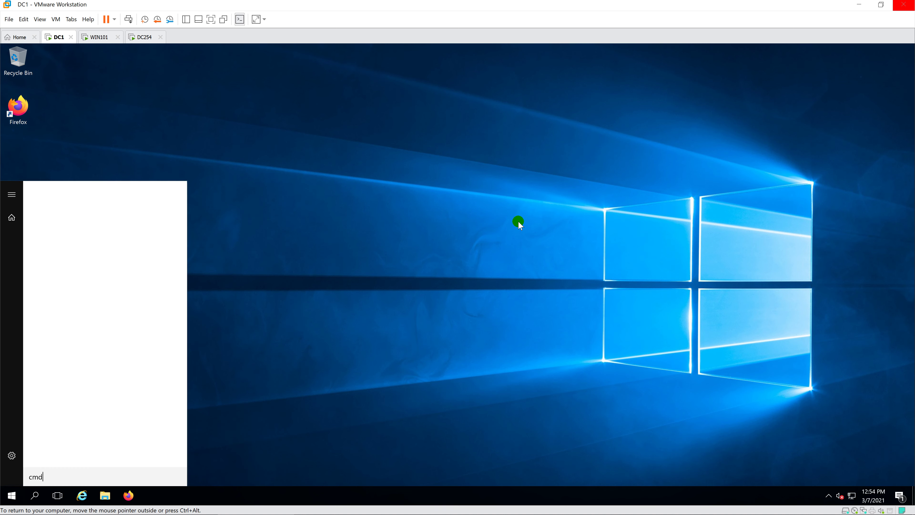
{"action": "key", "text": "Return"}
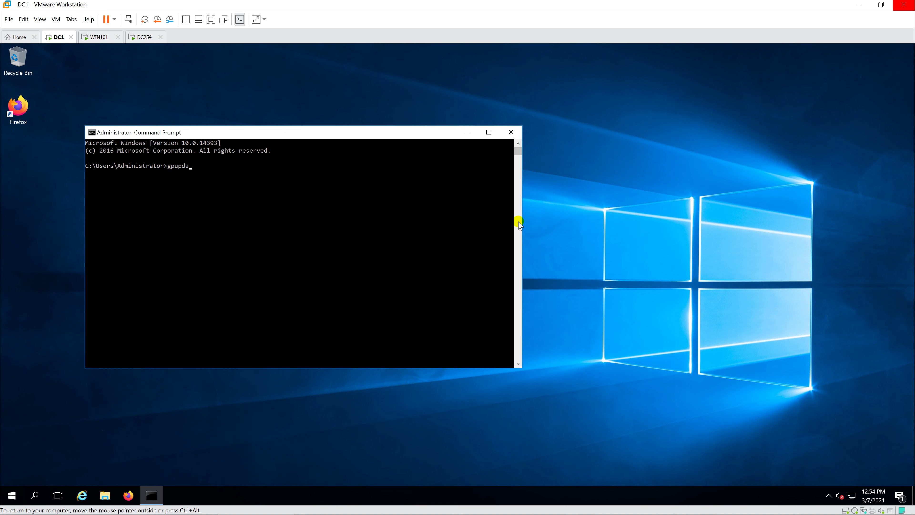
{"action": "key", "text": "Return"}
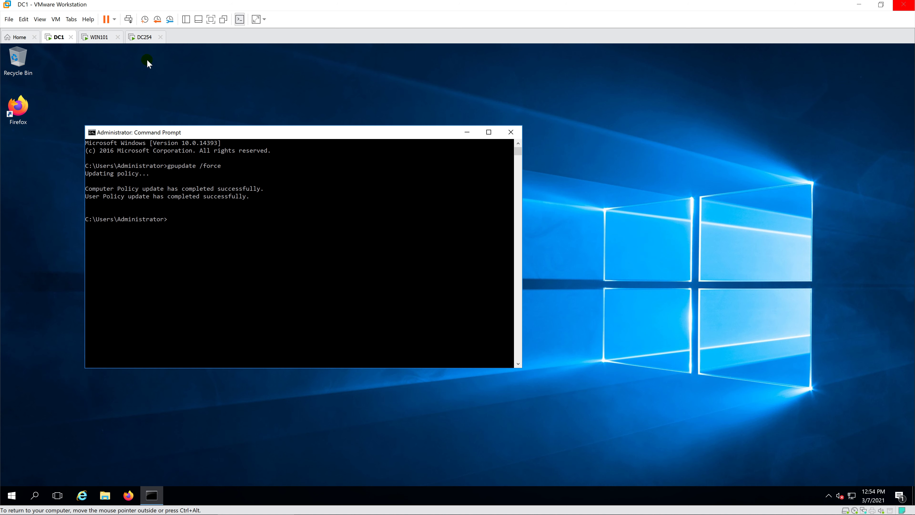
Step: Switch to WIN101 and run gpupdate /force in its Command Prompt
{"action": "left_click", "coordinate": [99, 40]}
{"action": "left_click", "coordinate": [308, 198]}
{"action": "type", "text": "gpupdate /force"}
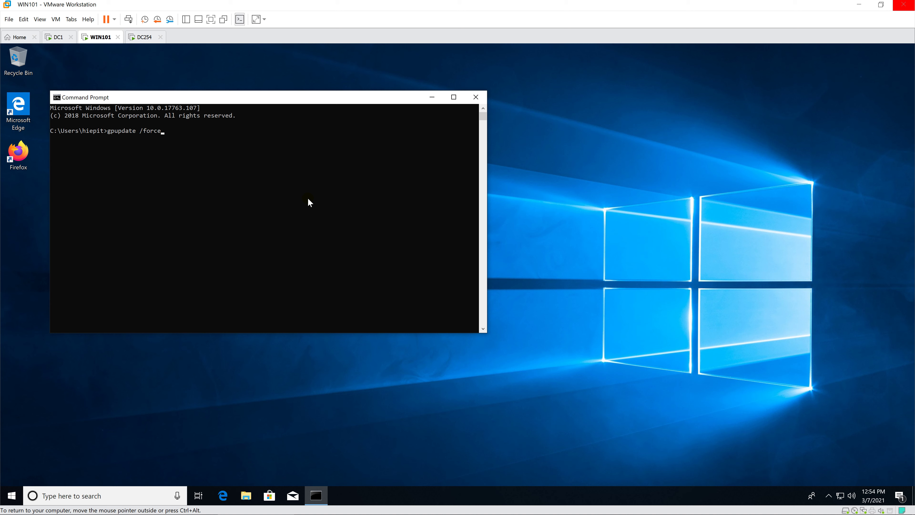
{"action": "key", "text": "Return"}
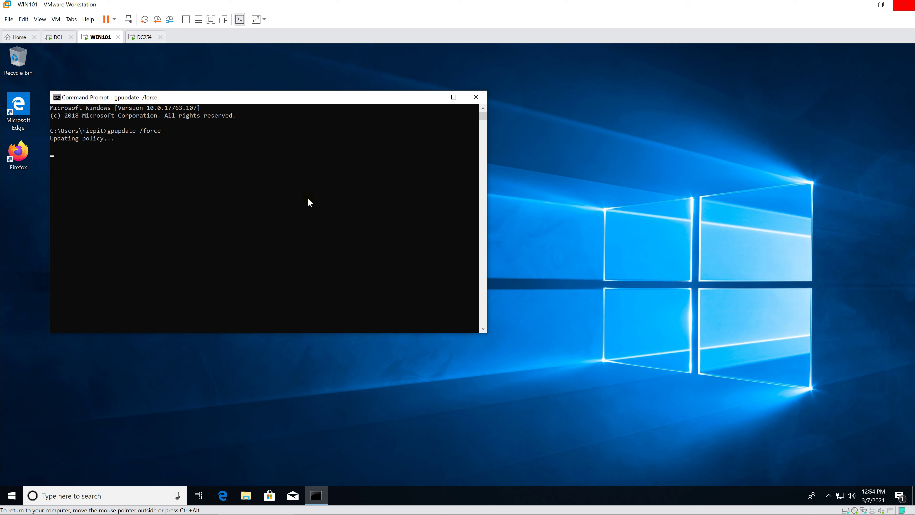